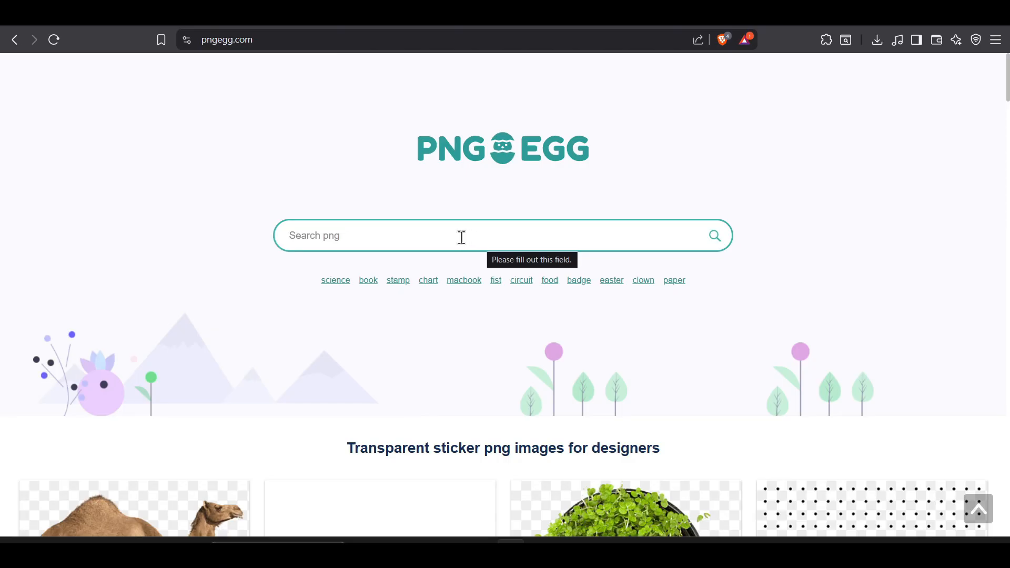
Search PNGEgg for "table" and open the wooden table image with the slatted lower shelf.
{"action": "left_click", "coordinate": [462, 237]}
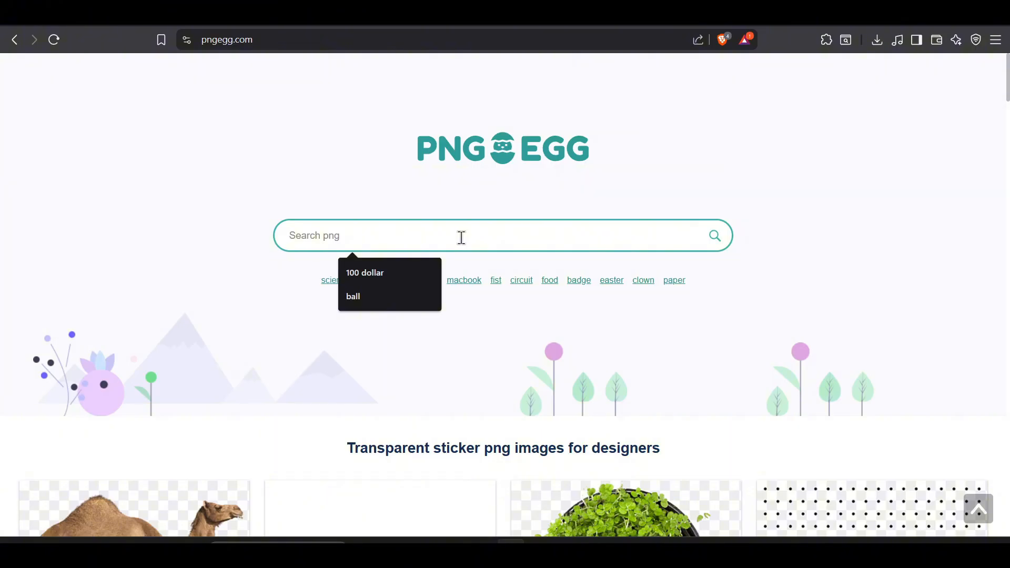
{"action": "type", "text": "table"}
{"action": "key", "text": "Return"}
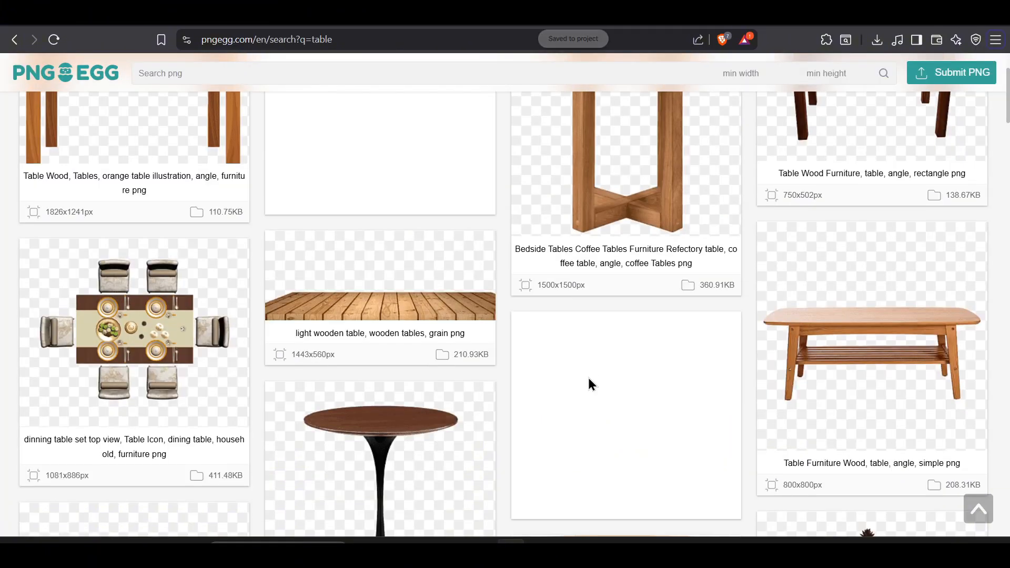
{"action": "left_click", "coordinate": [892, 352]}
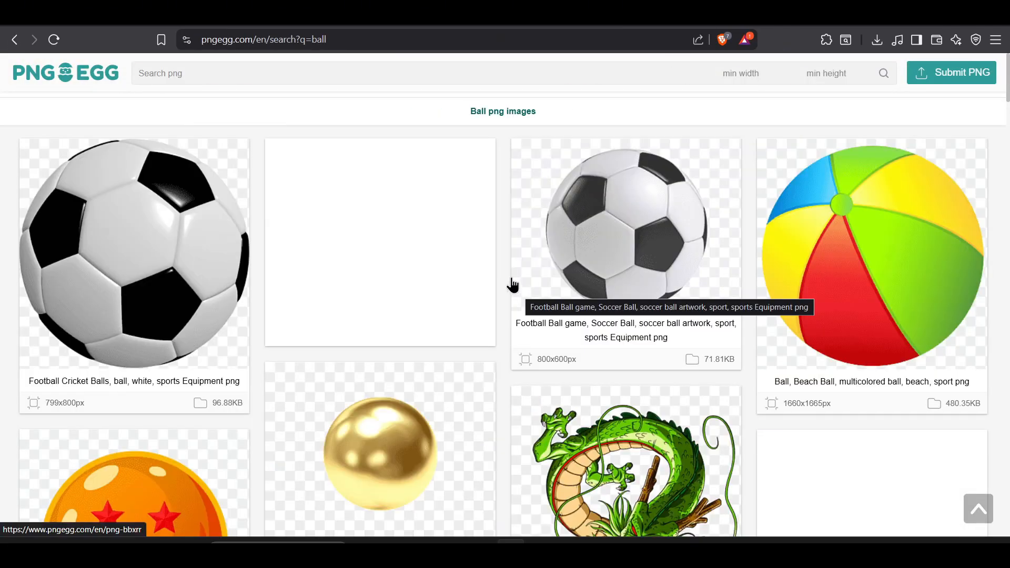
Find the tennis ball among the ball images and go down its page toward the download section.
{"action": "scroll", "coordinate": [513, 285], "scroll_direction": "down", "scroll_amount": 8}
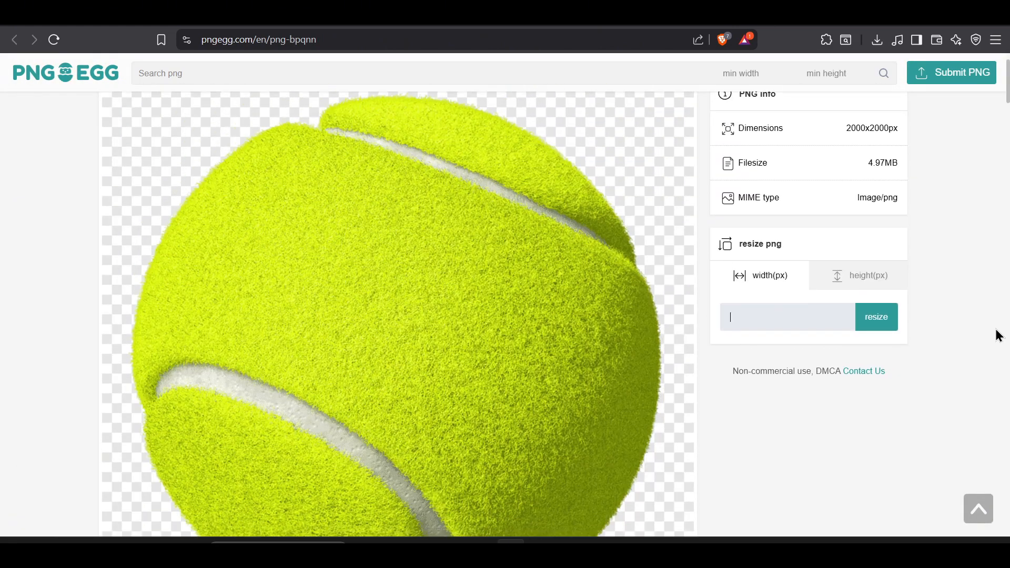
{"action": "scroll", "coordinate": [884, 311], "scroll_direction": "down", "scroll_amount": 1}
{"action": "scroll", "coordinate": [766, 362], "scroll_direction": "down", "scroll_amount": 5}
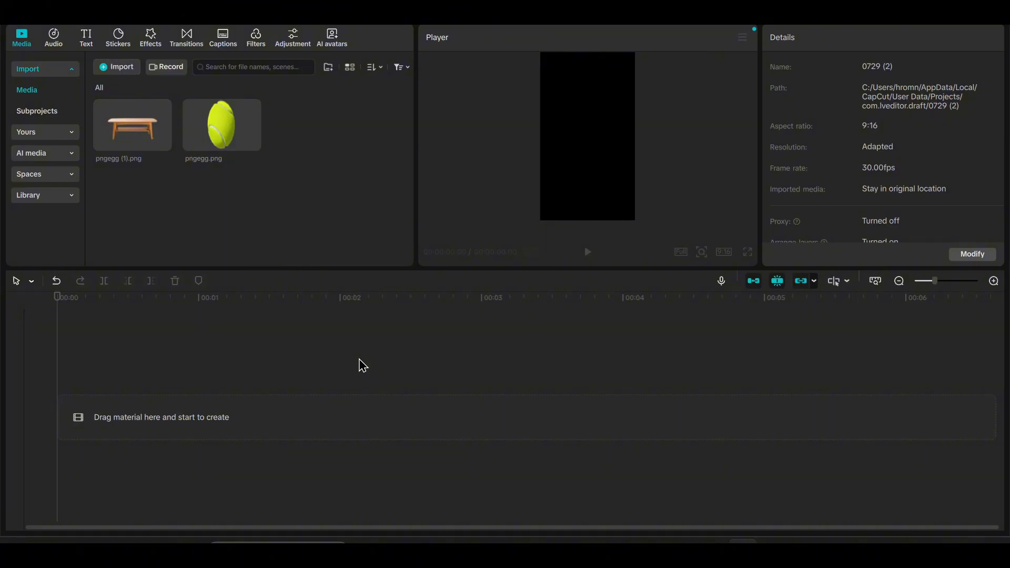
Place the table image pngegg (1).png on the timeline, enlarge it beyond the frame width and move it lower.
{"action": "mouse_move", "coordinate": [122, 134]}
{"action": "left_click_drag", "start_coordinate": [122, 139], "coordinate": [129, 411]}
{"action": "key", "text": "space"}
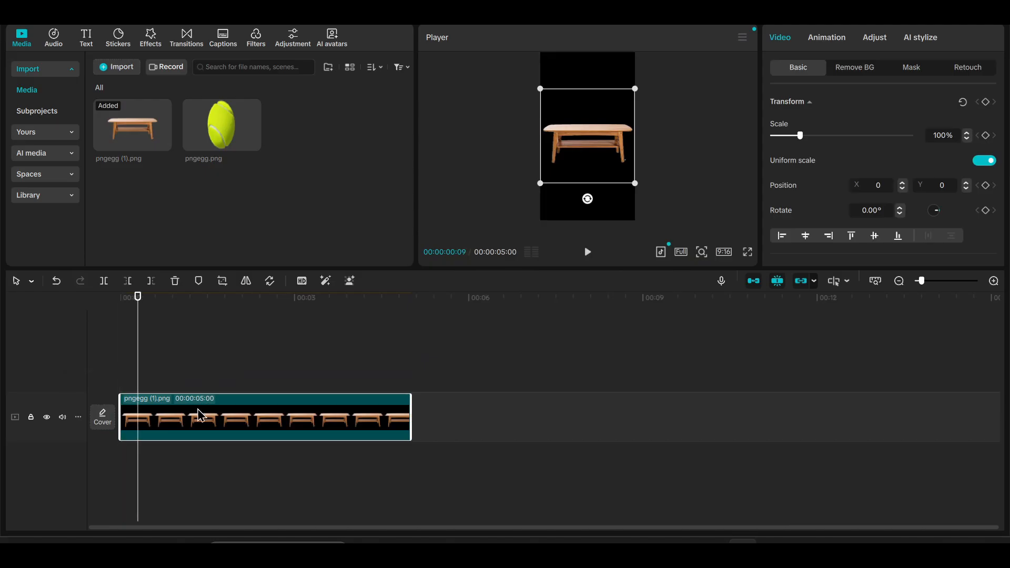
{"action": "left_click_drag", "start_coordinate": [635, 186], "coordinate": [669, 234]}
{"action": "left_click_drag", "start_coordinate": [625, 163], "coordinate": [625, 191]}
{"action": "left_click", "coordinate": [484, 173]}
Add the tennis ball on a track above the table, scale it to 18% and rest it on the tabletop at Y -203.
{"action": "left_click_drag", "start_coordinate": [230, 122], "coordinate": [110, 361]}
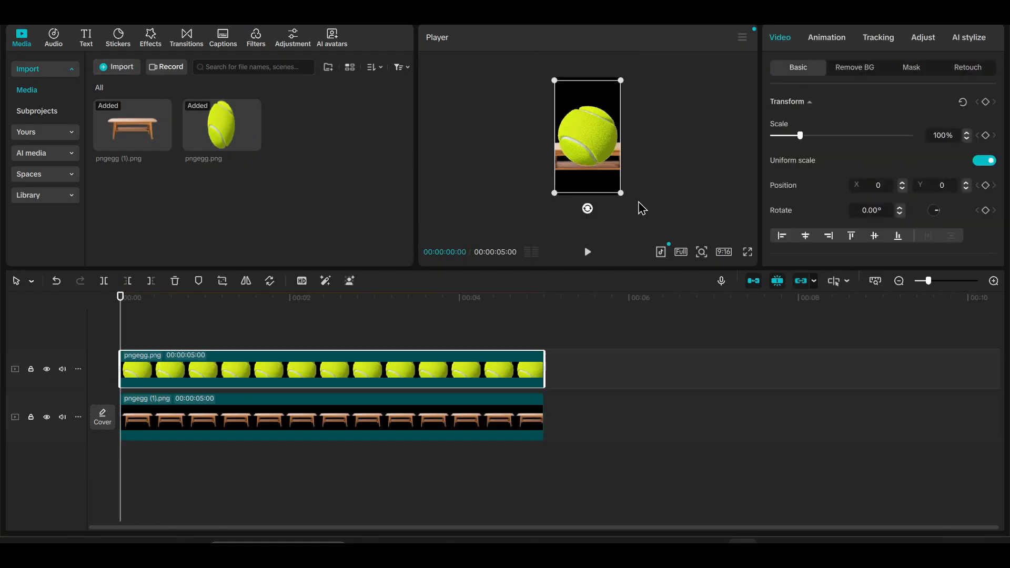
{"action": "left_click_drag", "start_coordinate": [624, 197], "coordinate": [608, 146]}
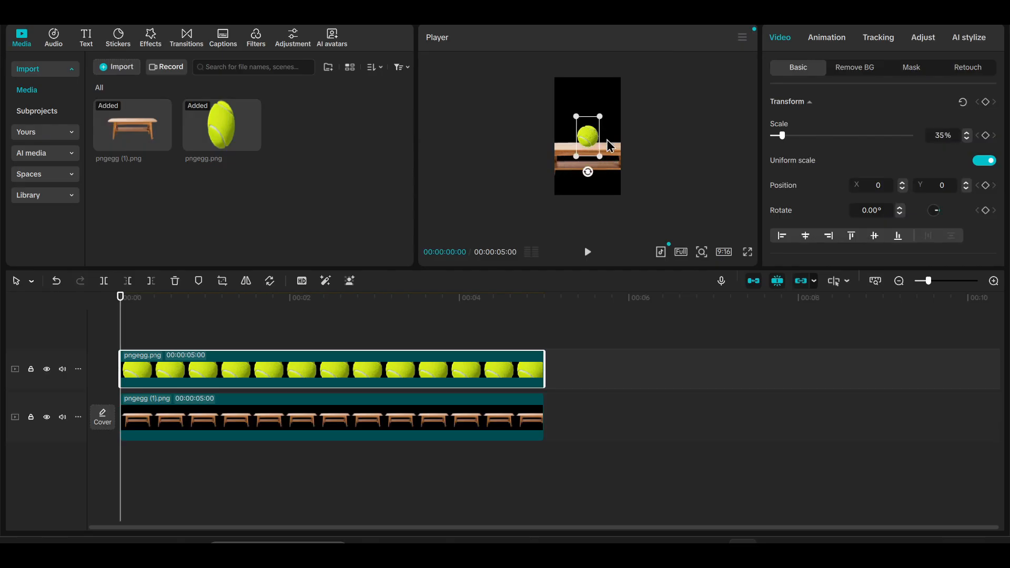
{"action": "scroll", "coordinate": [616, 165], "scroll_direction": "up", "scroll_amount": 5}
{"action": "left_click_drag", "start_coordinate": [593, 135], "coordinate": [593, 166]}
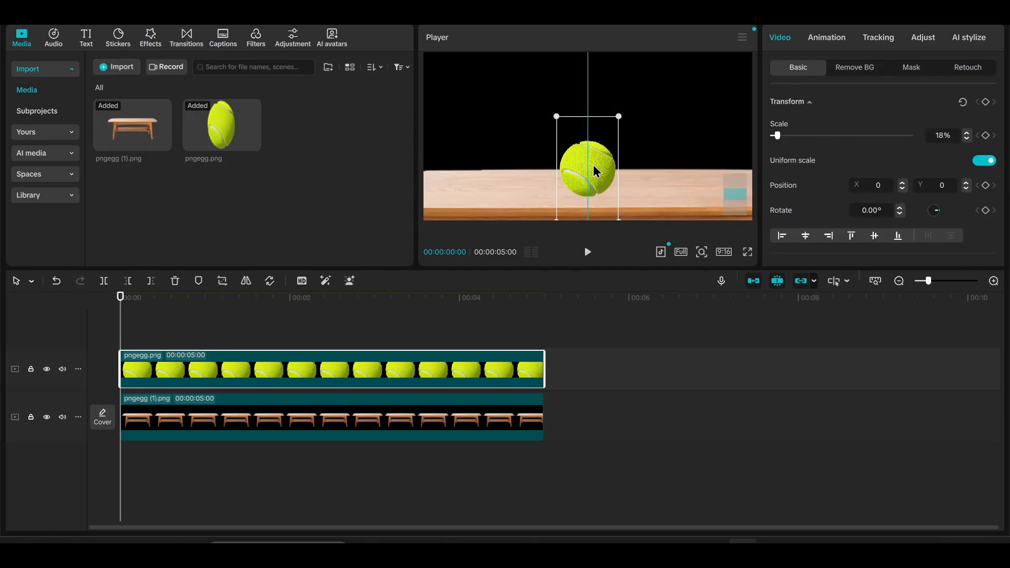
{"action": "scroll", "coordinate": [594, 166], "scroll_direction": "down", "scroll_amount": 5}
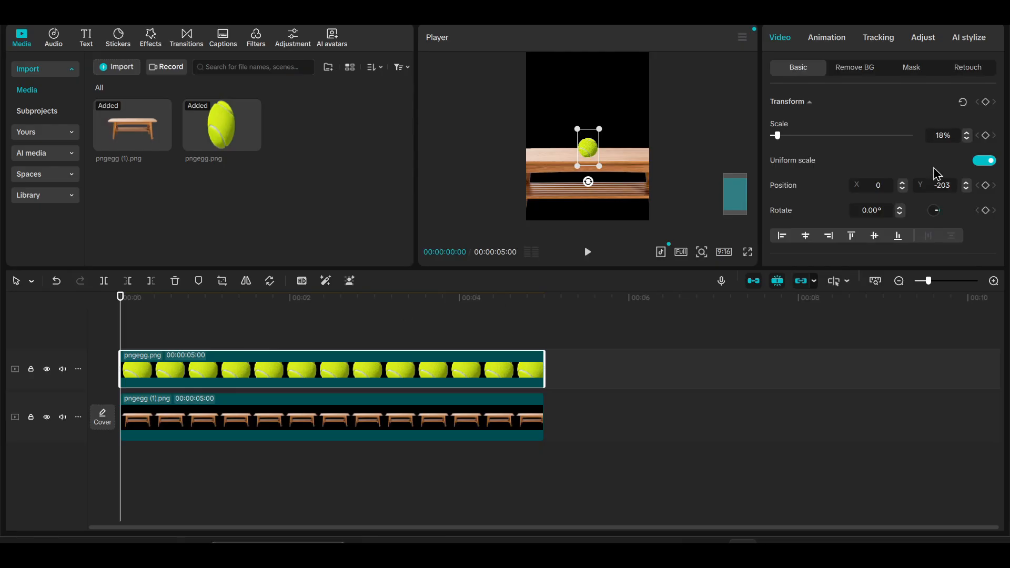
Add transform keyframes to the ball clip at 00:00:00:00 and 00:00:00:10.
{"action": "left_click", "coordinate": [986, 102]}
{"action": "scroll", "coordinate": [151, 338], "scroll_direction": "up", "scroll_amount": 3}
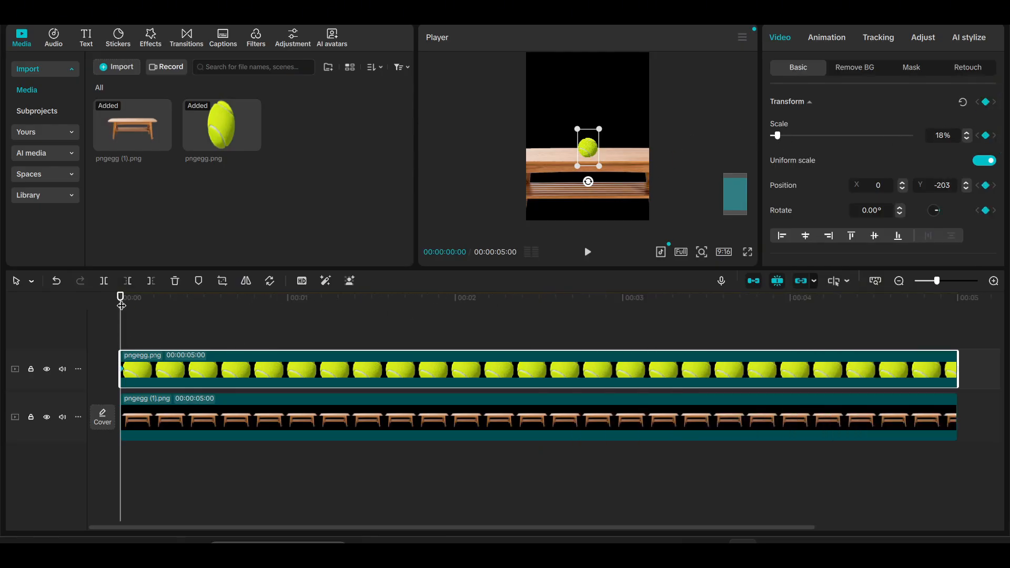
{"action": "left_click_drag", "start_coordinate": [122, 305], "coordinate": [177, 316]}
{"action": "scroll", "coordinate": [193, 329], "scroll_direction": "up", "scroll_amount": 3}
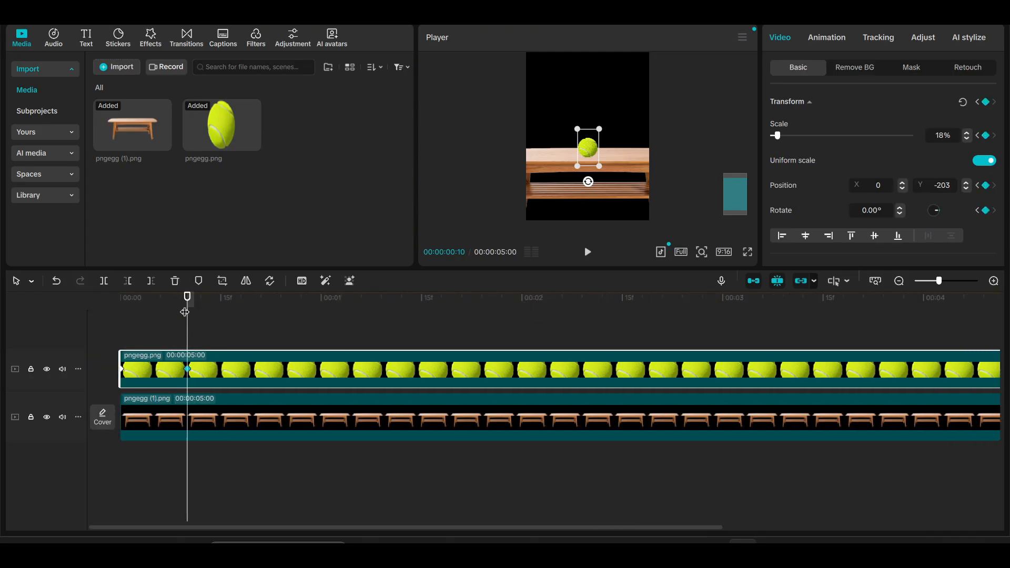
Move the ball above the frame at its first keyframe and play the drop.
{"action": "left_click_drag", "start_coordinate": [185, 312], "coordinate": [118, 322]}
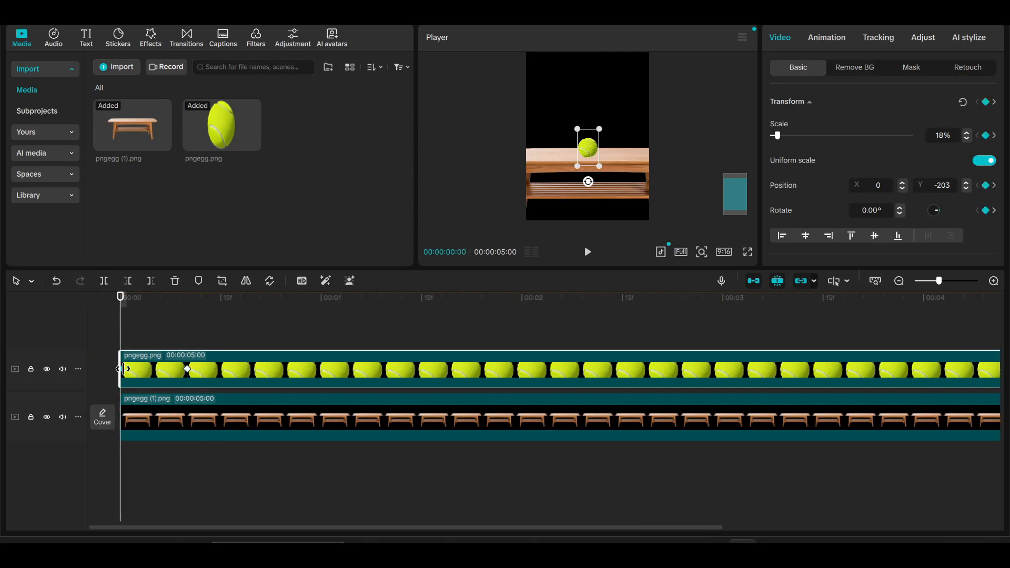
{"action": "scroll", "coordinate": [124, 370], "scroll_direction": "up", "scroll_amount": 3}
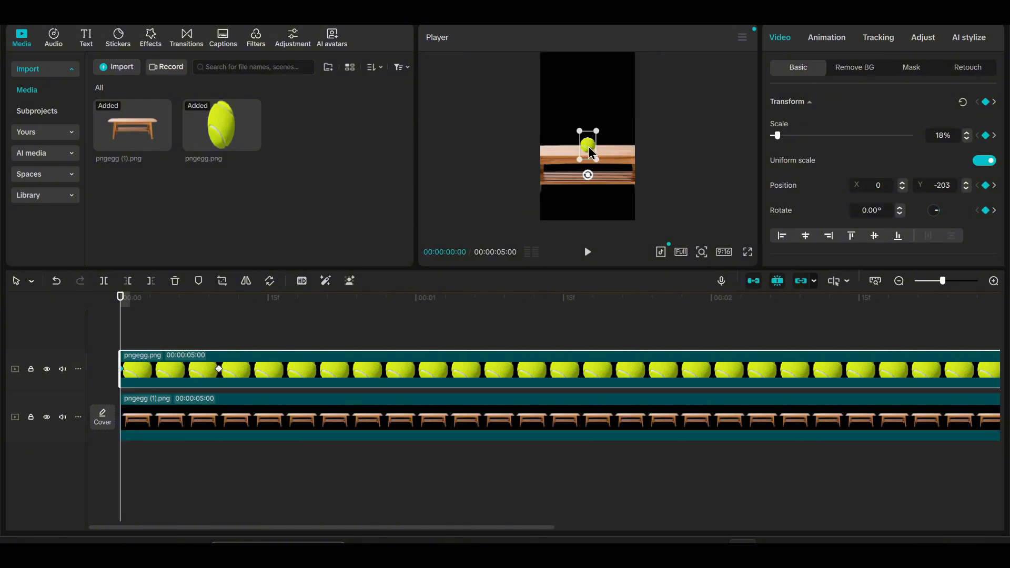
{"action": "left_click_drag", "start_coordinate": [591, 151], "coordinate": [589, 43]}
{"action": "left_click_drag", "start_coordinate": [242, 300], "coordinate": [2, 323]}
{"action": "key", "text": "space"}
{"action": "key", "text": "space"}
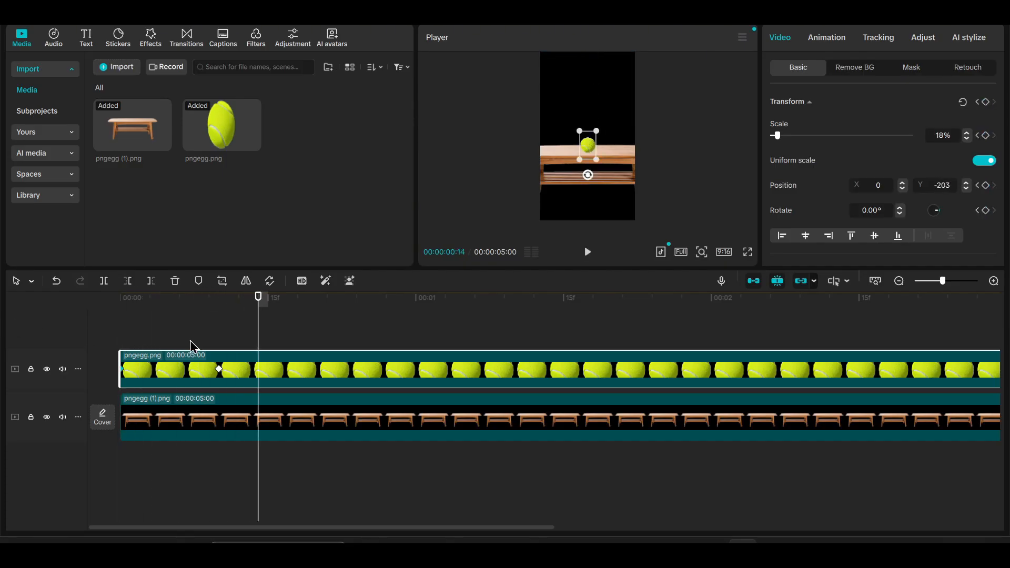
Apply the Rebound Out preset curve to the ball's keyframe at 00:00:00:10.
{"action": "scroll", "coordinate": [213, 345], "scroll_direction": "up", "scroll_amount": 2}
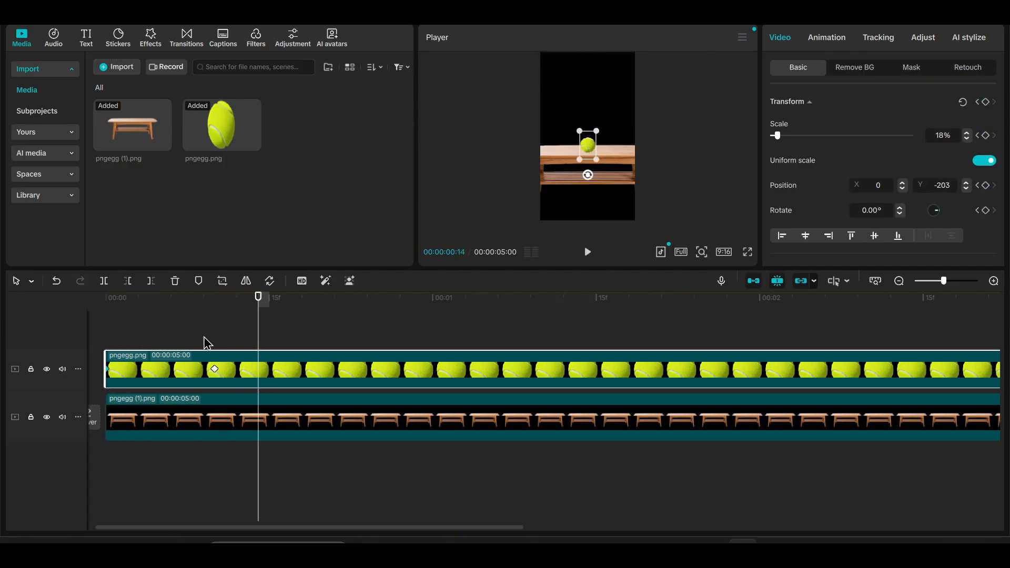
{"action": "scroll", "coordinate": [216, 340], "scroll_direction": "down", "scroll_amount": 2}
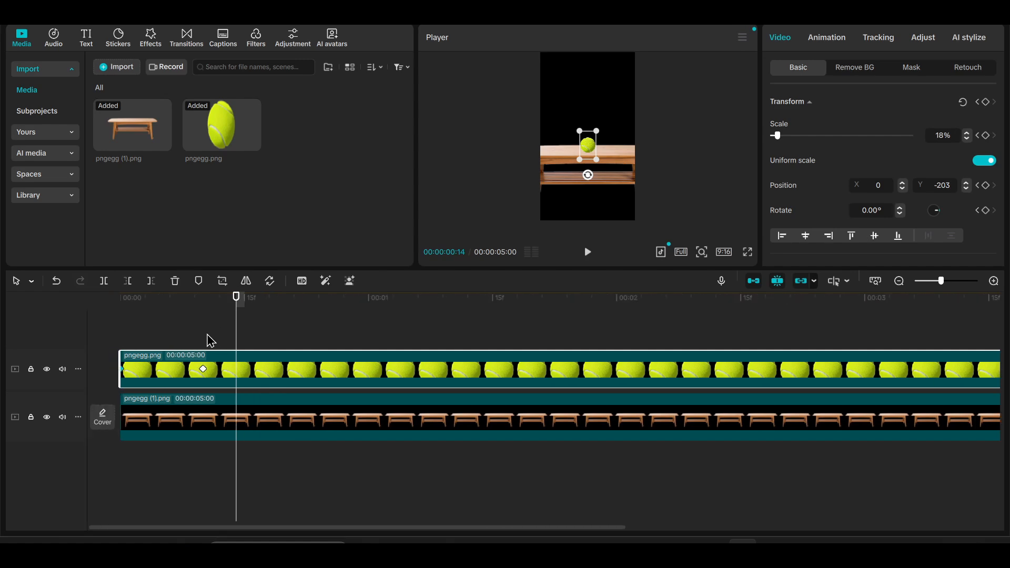
{"action": "left_click", "coordinate": [207, 340]}
{"action": "left_click", "coordinate": [203, 369]}
{"action": "right_click", "coordinate": [208, 374]}
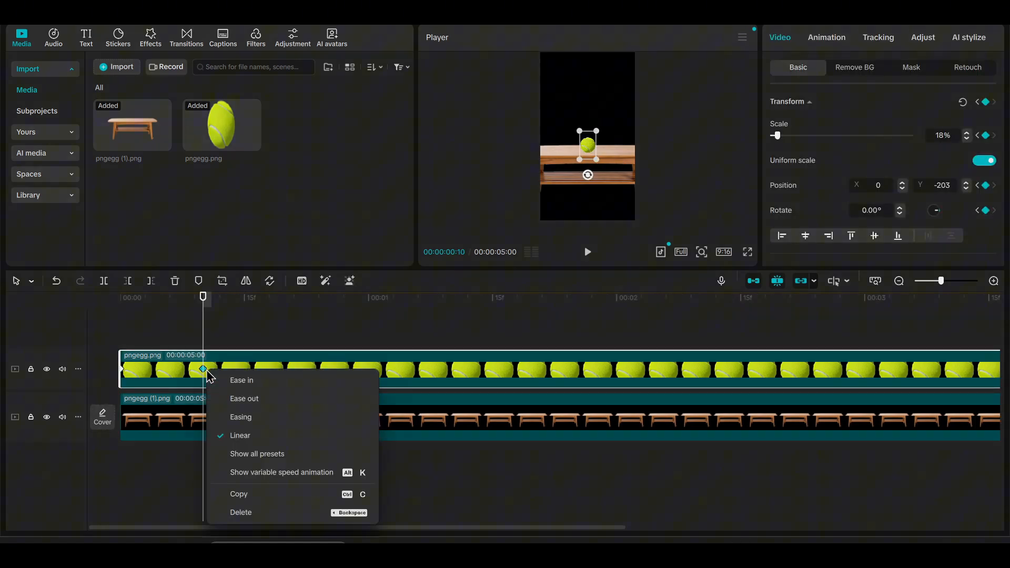
{"action": "left_click", "coordinate": [263, 463]}
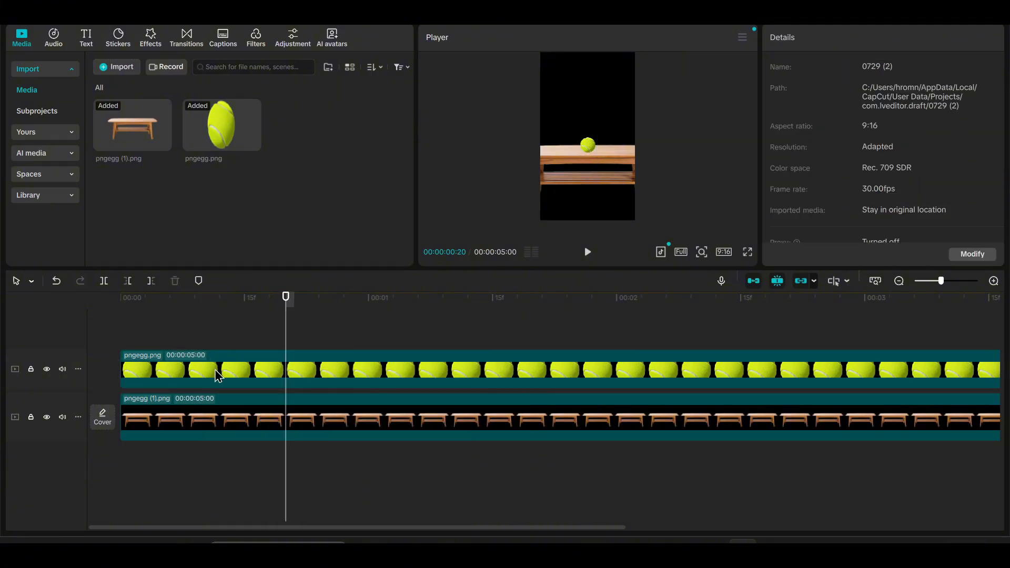
{"action": "left_click", "coordinate": [217, 371]}
{"action": "left_click", "coordinate": [203, 370]}
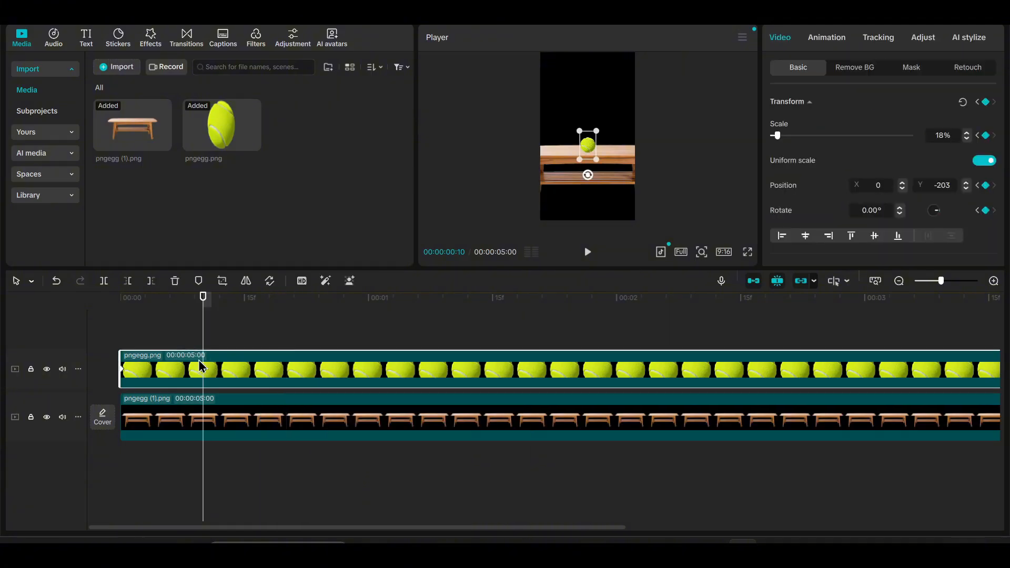
Play the ball's drop from the beginning to examine how the rebound looks.
{"action": "left_click", "coordinate": [172, 340]}
{"action": "key", "text": "space"}
{"action": "key", "text": "space"}
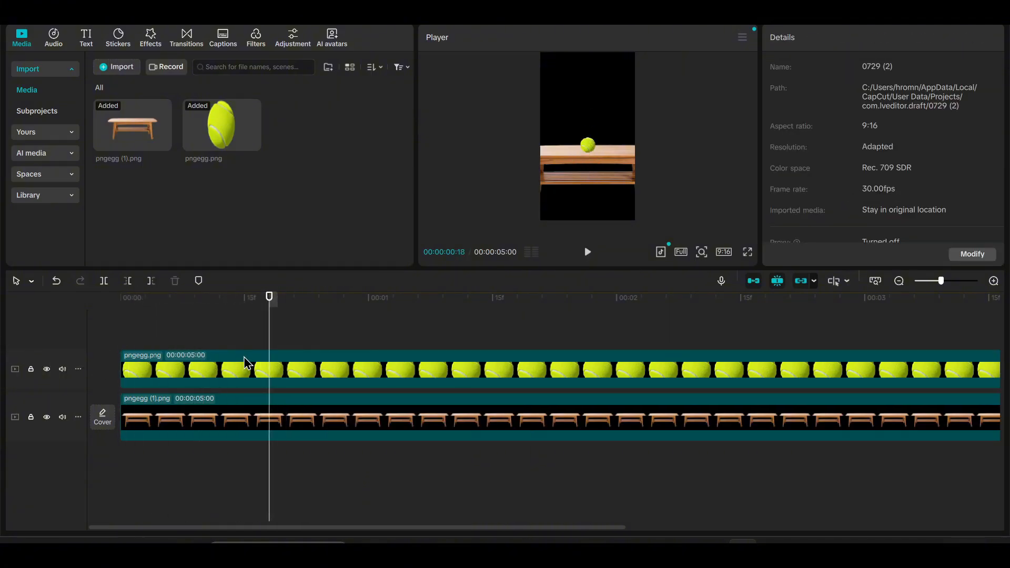
{"action": "scroll", "coordinate": [204, 363], "scroll_direction": "up", "scroll_amount": 1}
{"action": "left_click", "coordinate": [192, 371]}
{"action": "left_click_drag", "start_coordinate": [171, 337], "coordinate": [1, 332]}
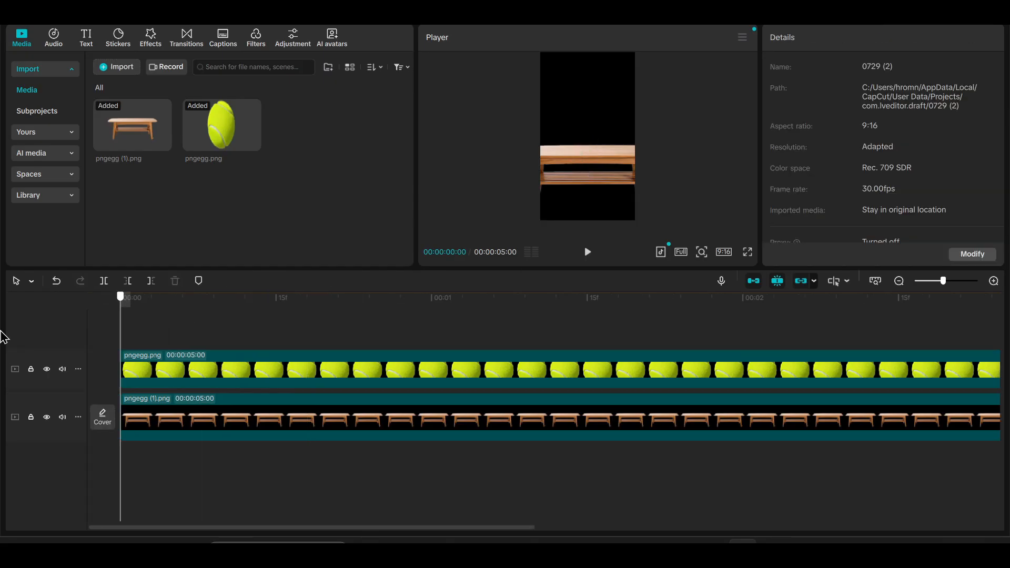
{"action": "key", "text": "space"}
{"action": "key", "text": "space"}
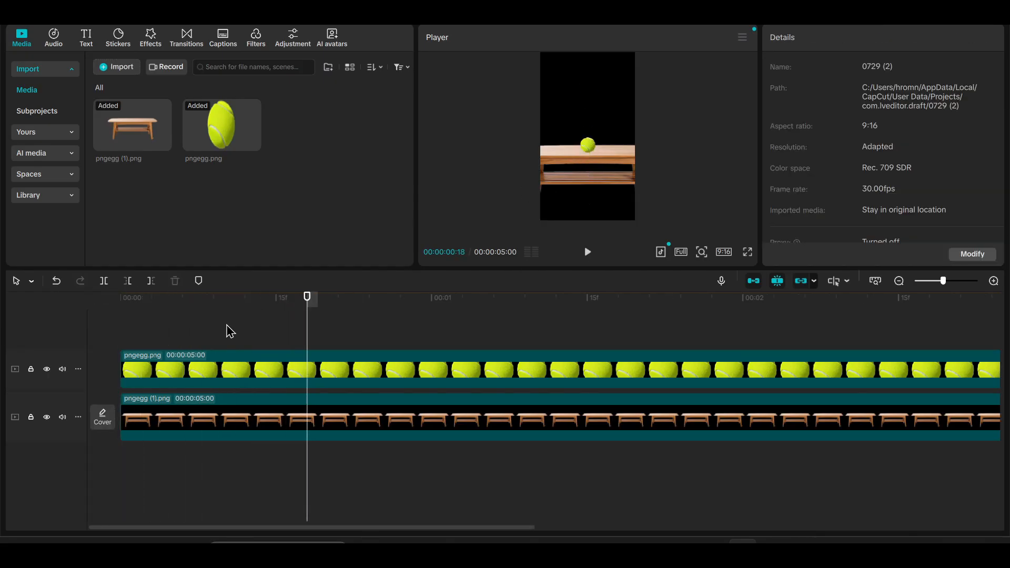
Raise the ball above the tabletop to about Y 107 at the 00:00:00:10 keyframe and scrub through the motion.
{"action": "left_click", "coordinate": [194, 327]}
{"action": "left_click_drag", "start_coordinate": [194, 326], "coordinate": [224, 320]}
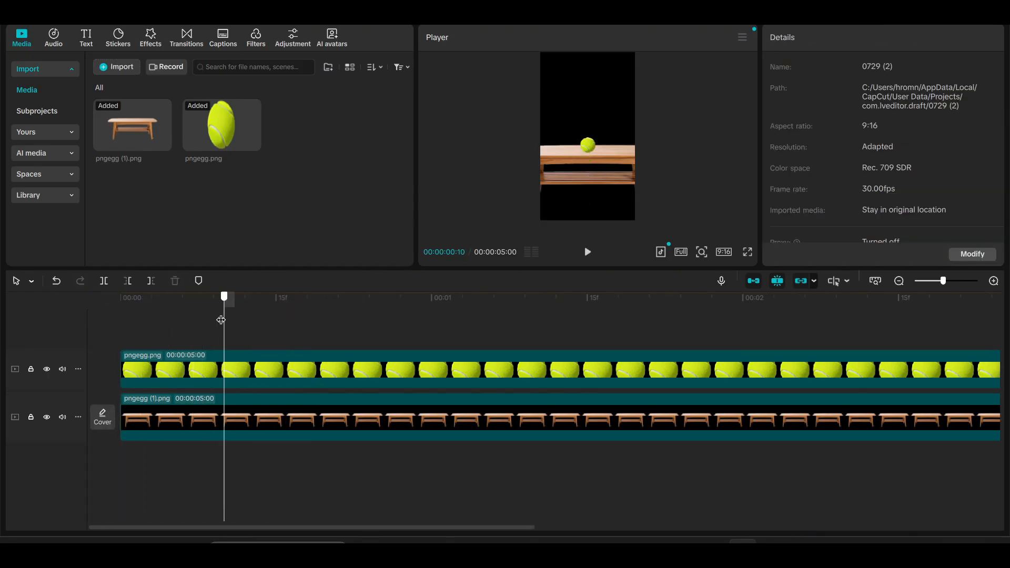
{"action": "left_click", "coordinate": [224, 372]}
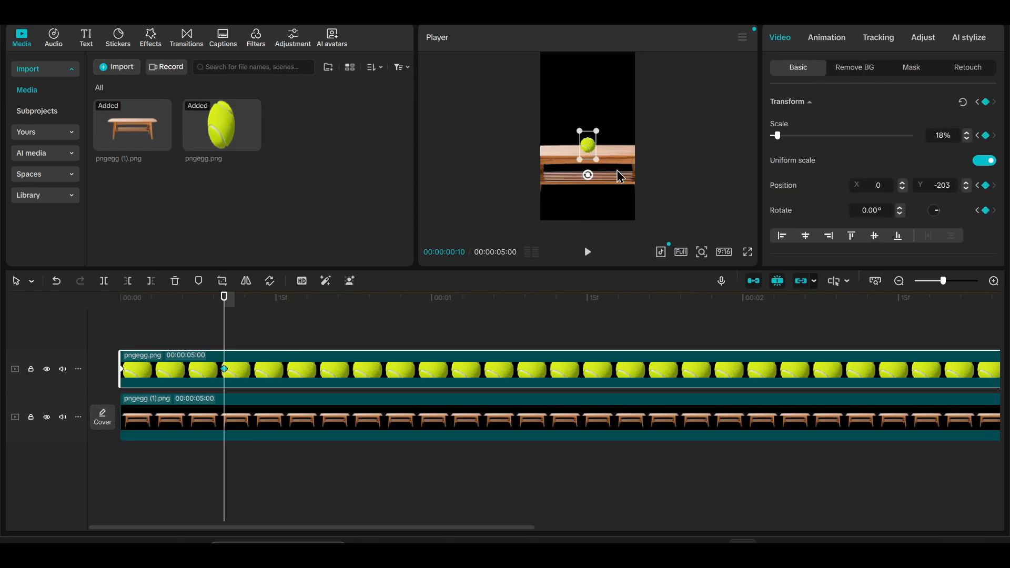
{"action": "scroll", "coordinate": [587, 176], "scroll_direction": "up", "scroll_amount": 3}
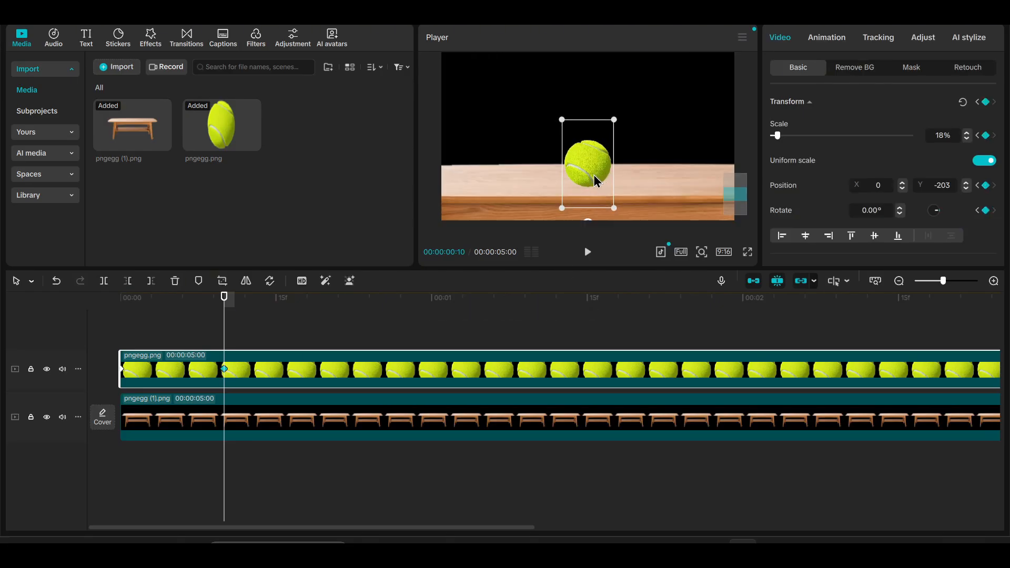
{"action": "left_click_drag", "start_coordinate": [595, 177], "coordinate": [591, 153]}
{"action": "left_click", "coordinate": [172, 328]}
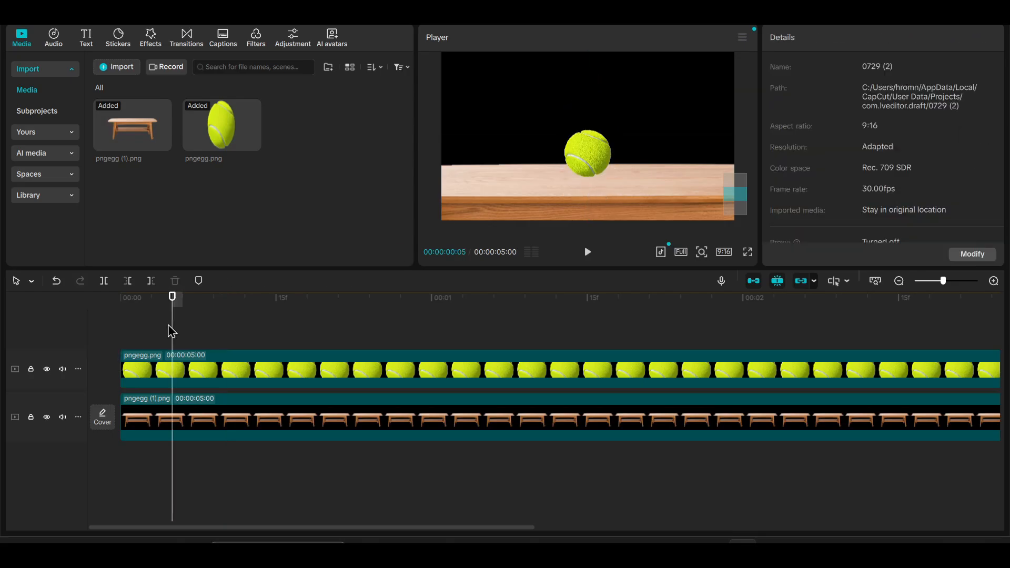
{"action": "left_click", "coordinate": [117, 334]}
{"action": "left_click_drag", "start_coordinate": [115, 330], "coordinate": [230, 345]}
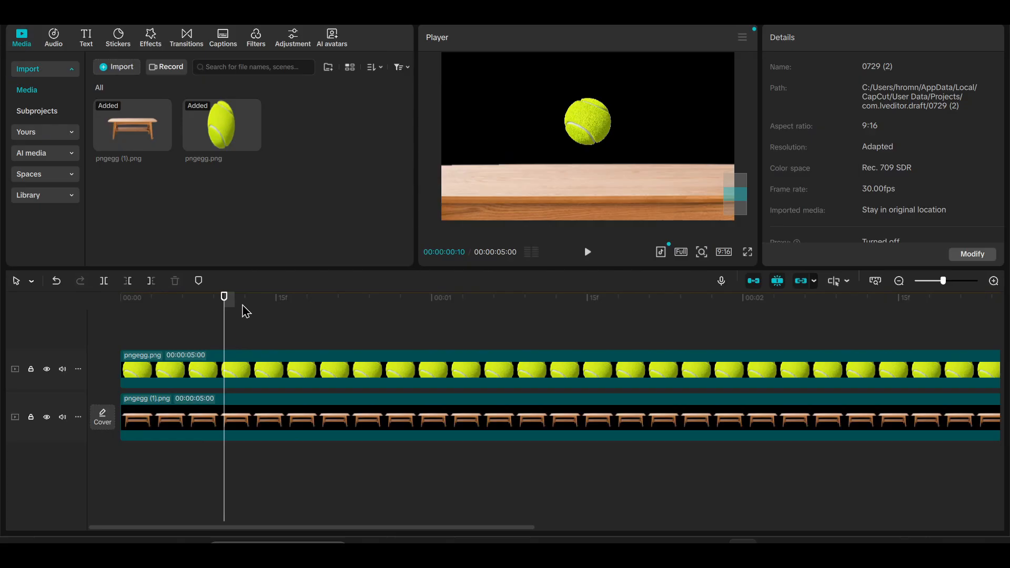
Add a transform keyframe to the ball at 00:00:00:15 and lower it onto the tabletop at about Y -212.
{"action": "left_click", "coordinate": [227, 387]}
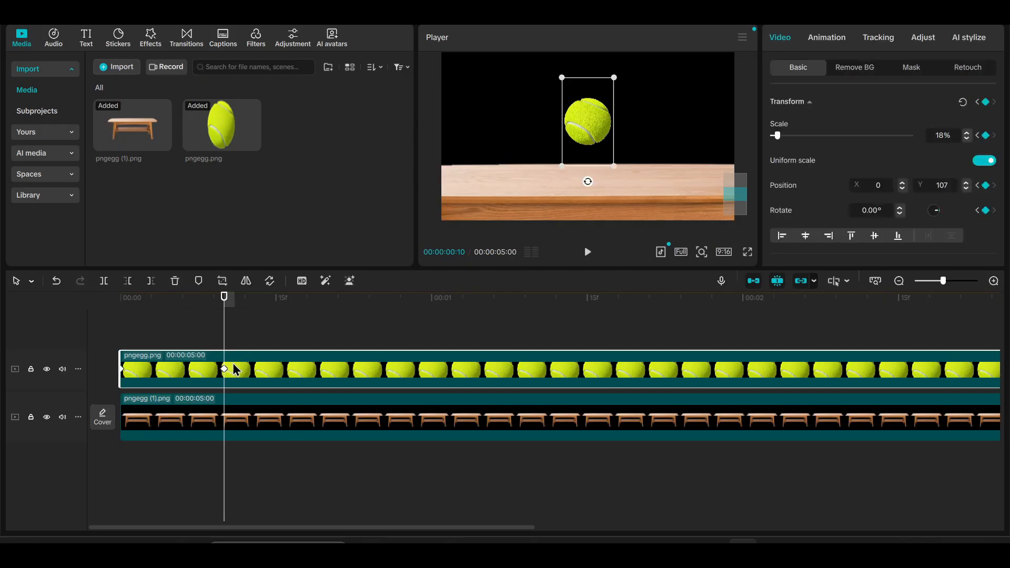
{"action": "scroll", "coordinate": [226, 353], "scroll_direction": "up", "scroll_amount": 2}
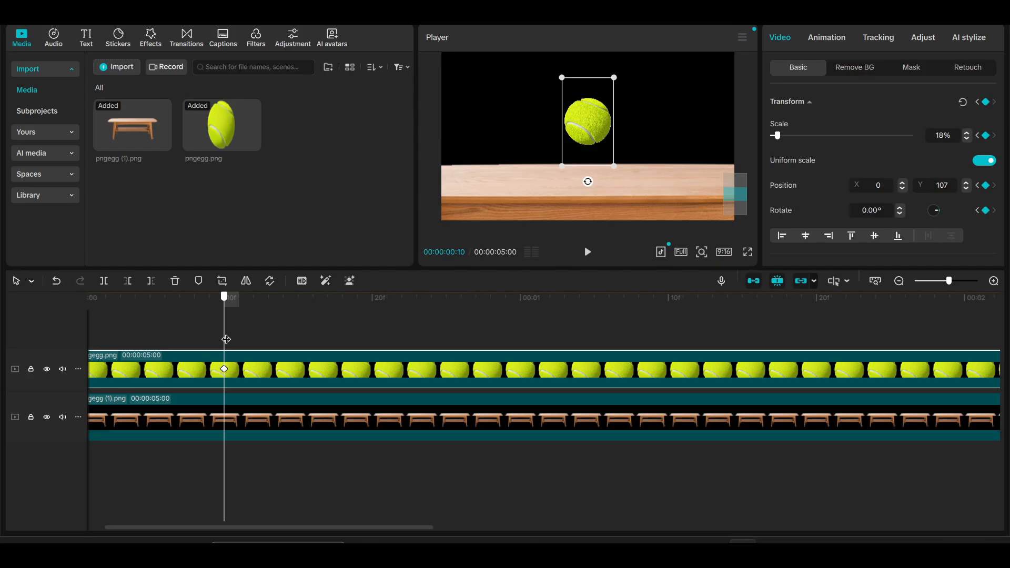
{"action": "left_click_drag", "start_coordinate": [229, 339], "coordinate": [297, 342]}
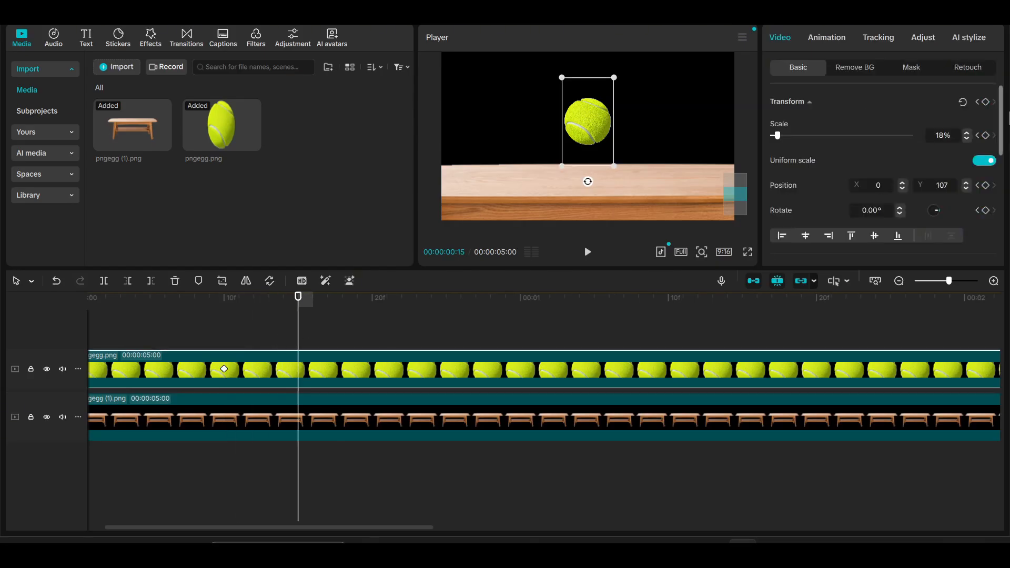
{"action": "left_click", "coordinate": [986, 102]}
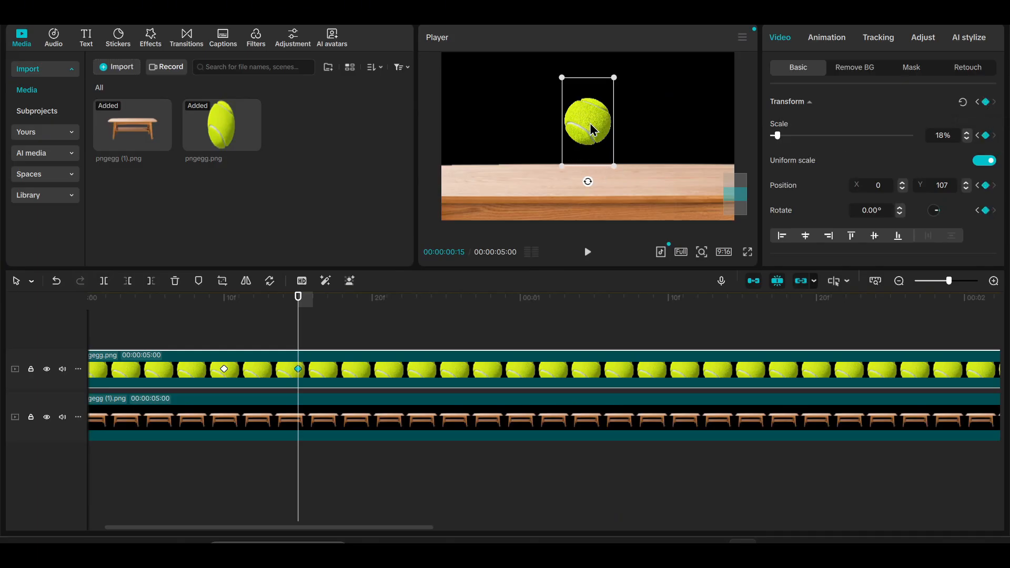
{"action": "left_click_drag", "start_coordinate": [593, 130], "coordinate": [592, 168]}
{"action": "scroll", "coordinate": [581, 166], "scroll_direction": "down", "scroll_amount": 3}
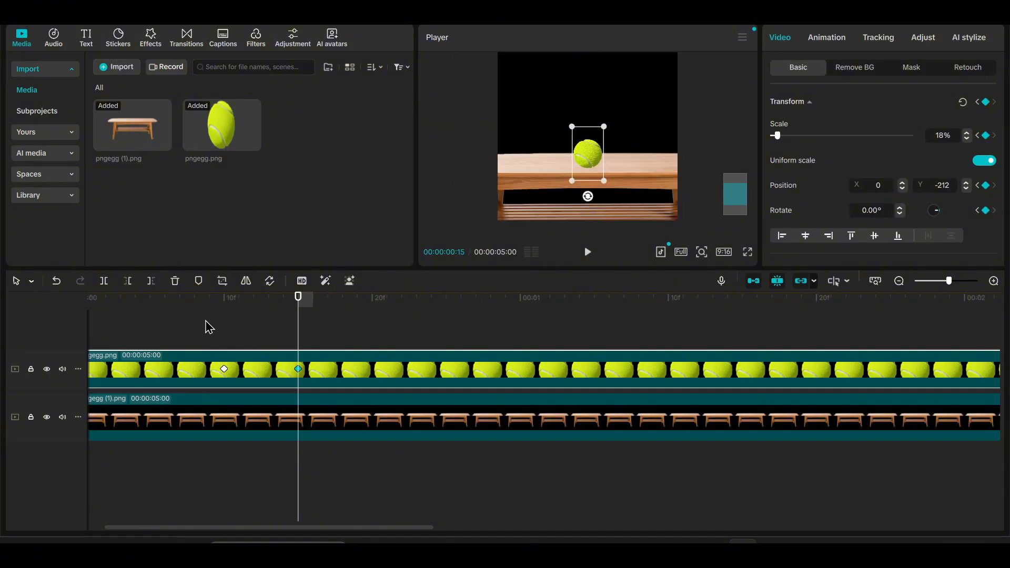
Play the full bounce from the start and inspect where the ball lands on the table.
{"action": "left_click", "coordinate": [283, 301]}
{"action": "left_click_drag", "start_coordinate": [402, 347], "coordinate": [107, 336]}
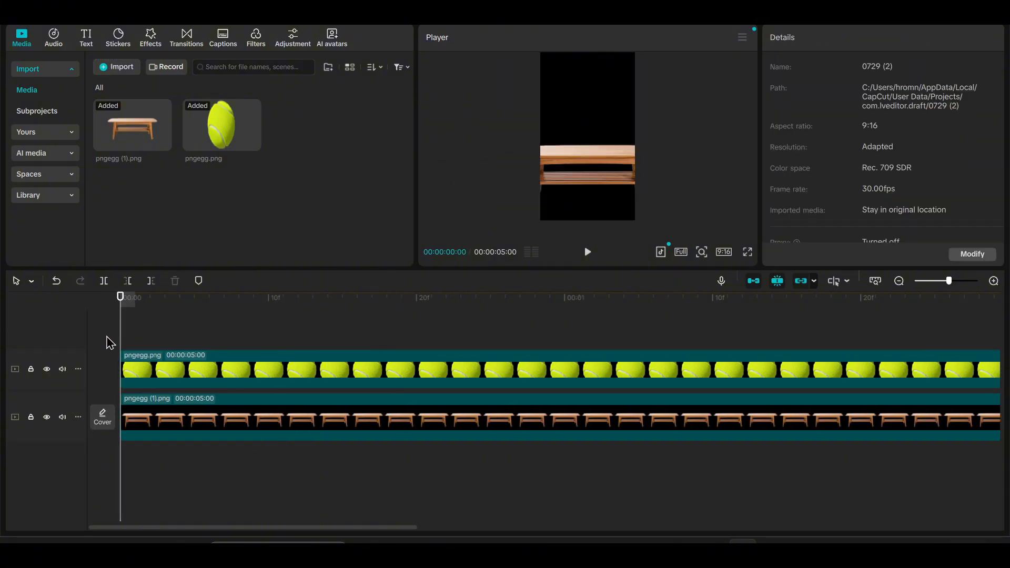
{"action": "key", "text": "space"}
{"action": "key", "text": "space"}
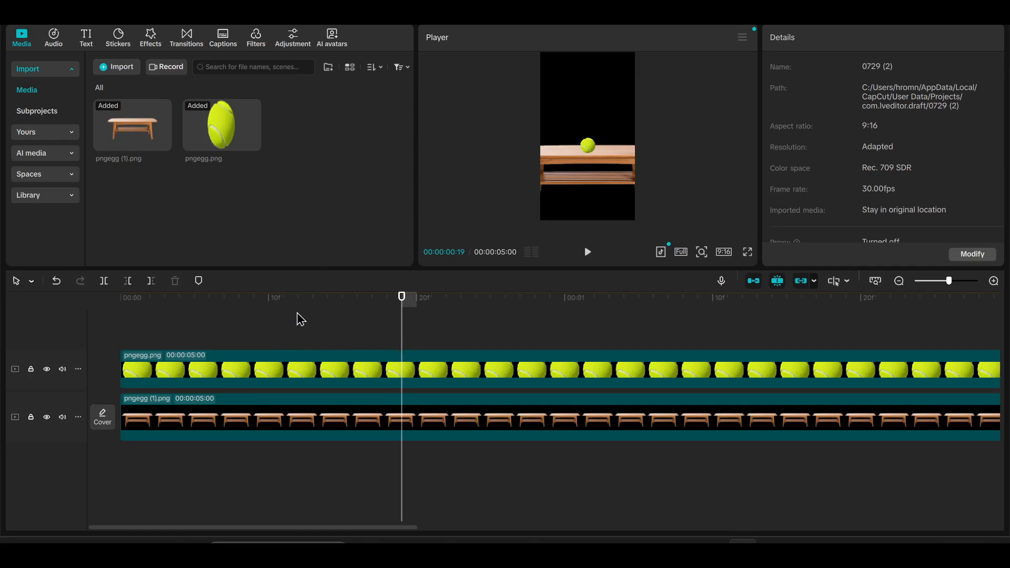
{"action": "scroll", "coordinate": [595, 185], "scroll_direction": "up", "scroll_amount": 3}
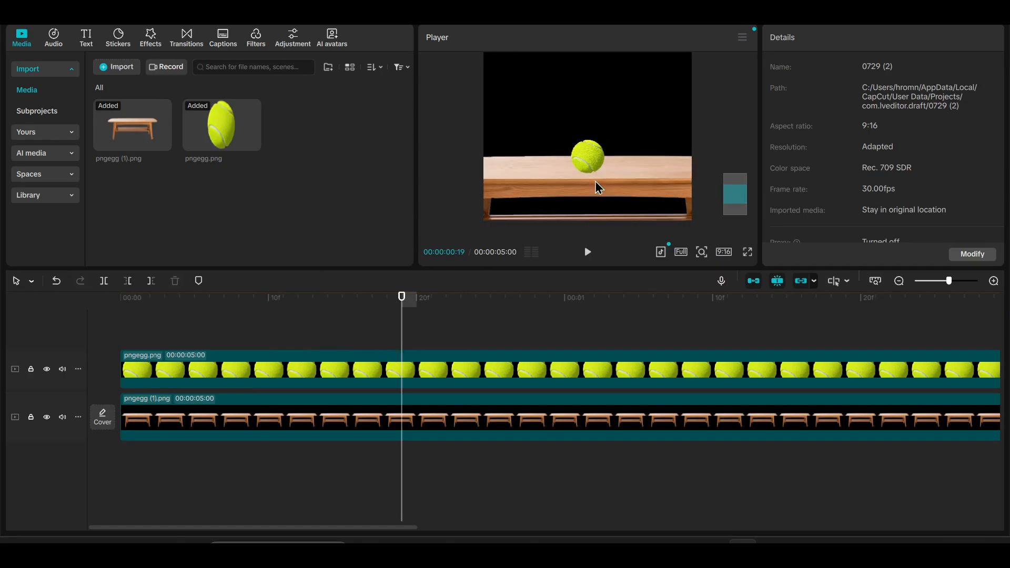
Add a default text clip on a new track above the ball clip, starting at 00:00:00:00.
{"action": "scroll", "coordinate": [595, 182], "scroll_direction": "down", "scroll_amount": 1}
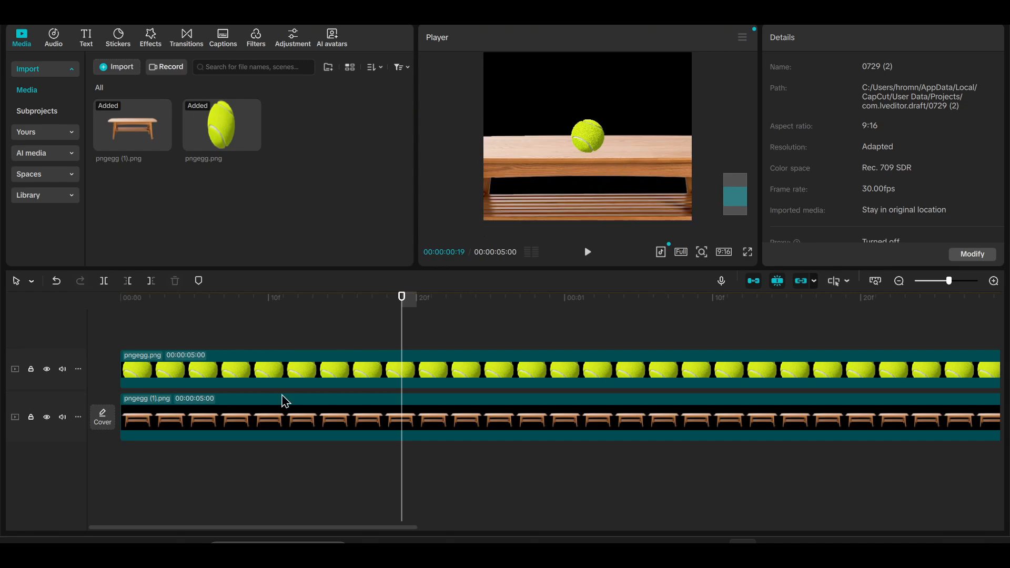
{"action": "left_click_drag", "start_coordinate": [258, 298], "coordinate": [79, 270]}
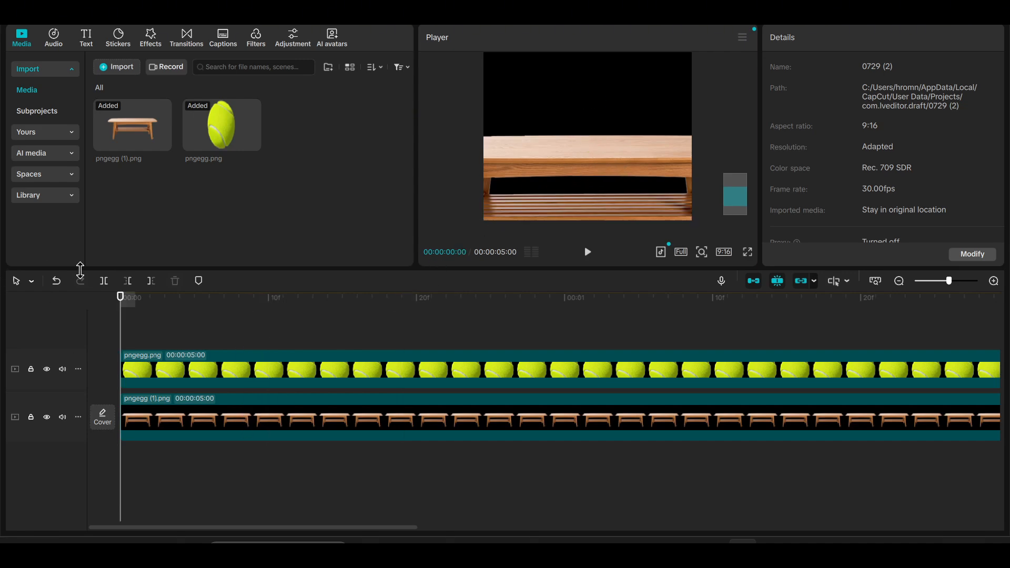
{"action": "left_click", "coordinate": [86, 37]}
{"action": "left_click_drag", "start_coordinate": [129, 82], "coordinate": [127, 343]}
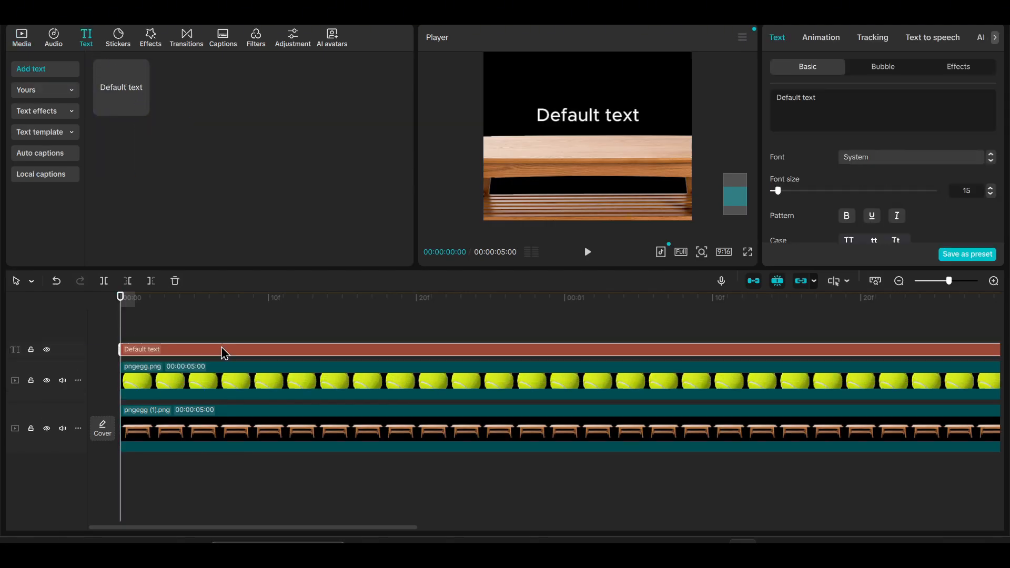
Go to 00:00:00:16 and replace the text clip's wording with the single letter "i".
{"action": "key", "text": "space"}
{"action": "left_click", "coordinate": [358, 333]}
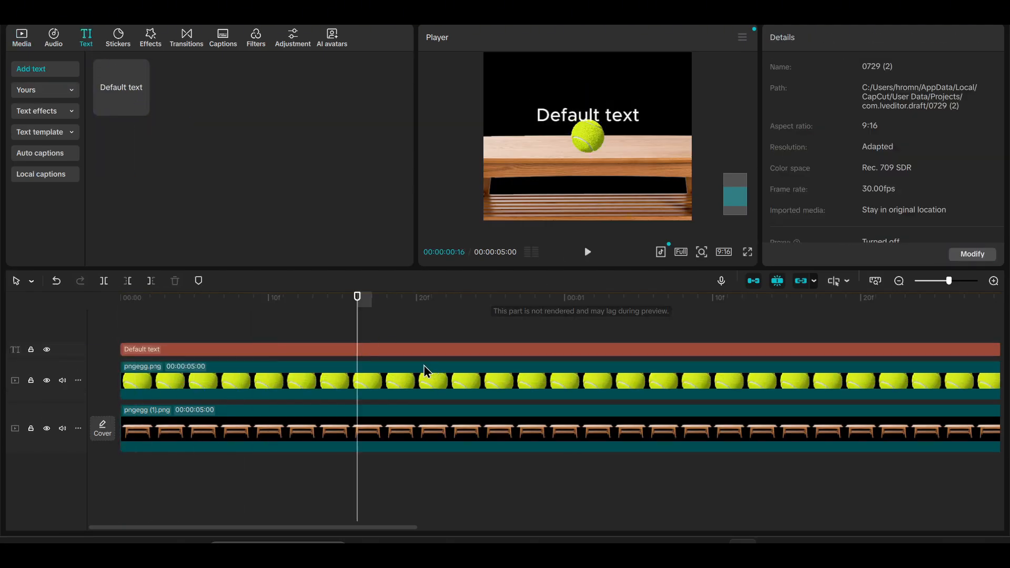
{"action": "left_click", "coordinate": [369, 350]}
{"action": "left_click", "coordinate": [855, 125]}
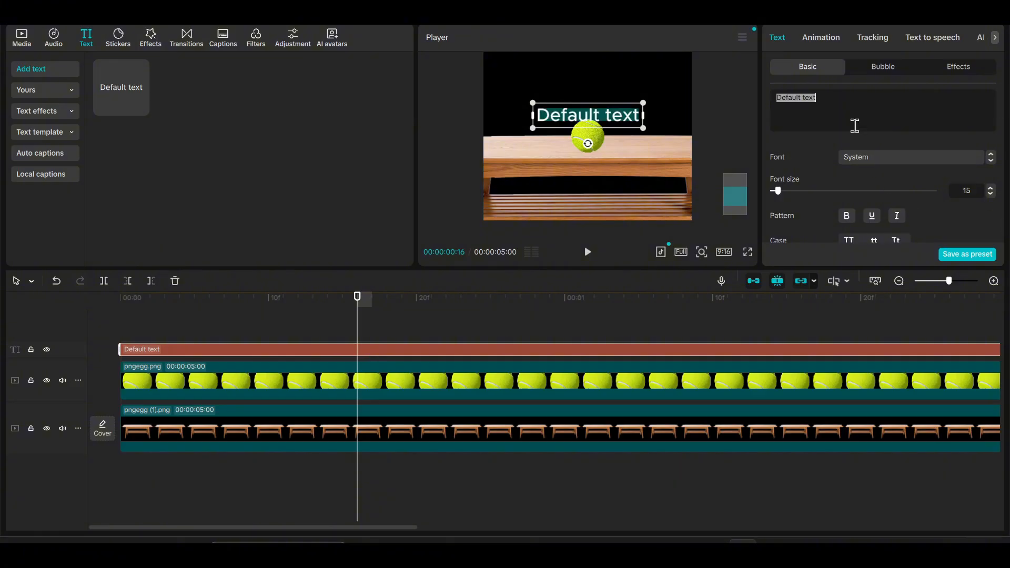
{"action": "key", "text": "BackSpace"}
{"action": "type", "text": "i"}
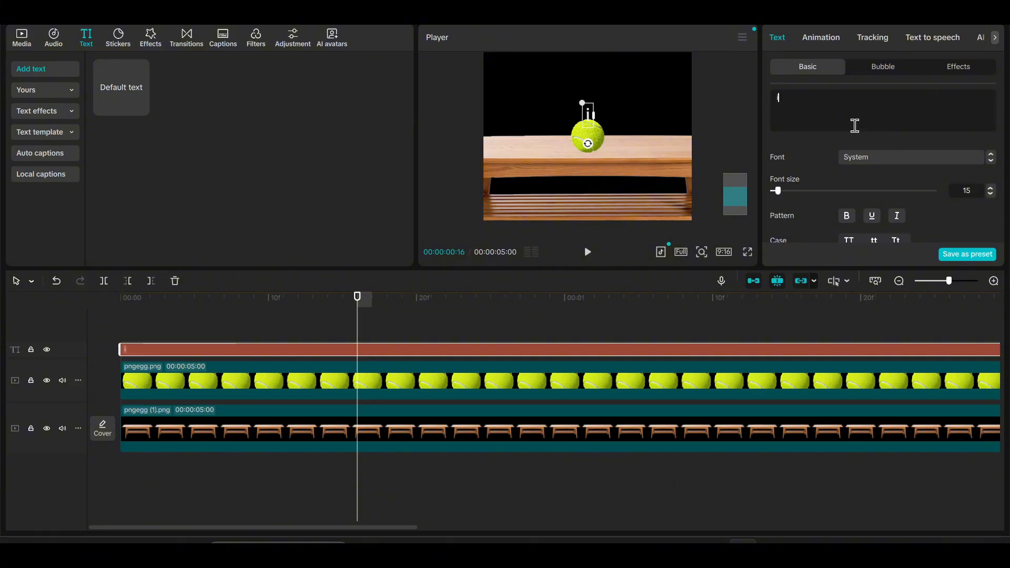
Fill the frame with the text by setting its font size to 9000 and its color to black, 000000.
{"action": "left_click", "coordinate": [967, 191]}
{"action": "type", "text": "9"}
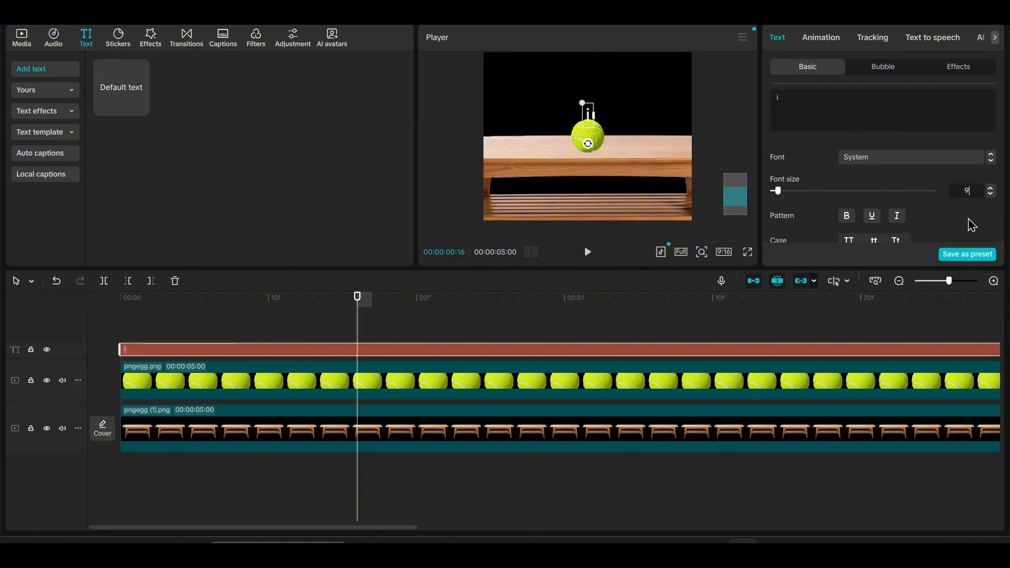
{"action": "type", "text": "000"}
{"action": "key", "text": "Return"}
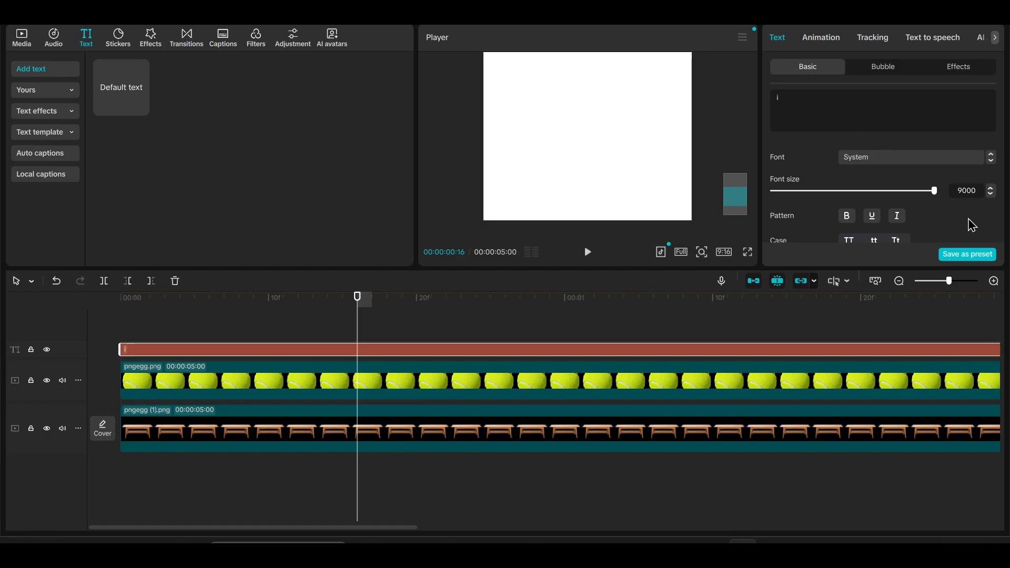
{"action": "scroll", "coordinate": [874, 226], "scroll_direction": "down", "scroll_amount": 2}
{"action": "left_click", "coordinate": [874, 232]}
{"action": "left_click", "coordinate": [836, 412]}
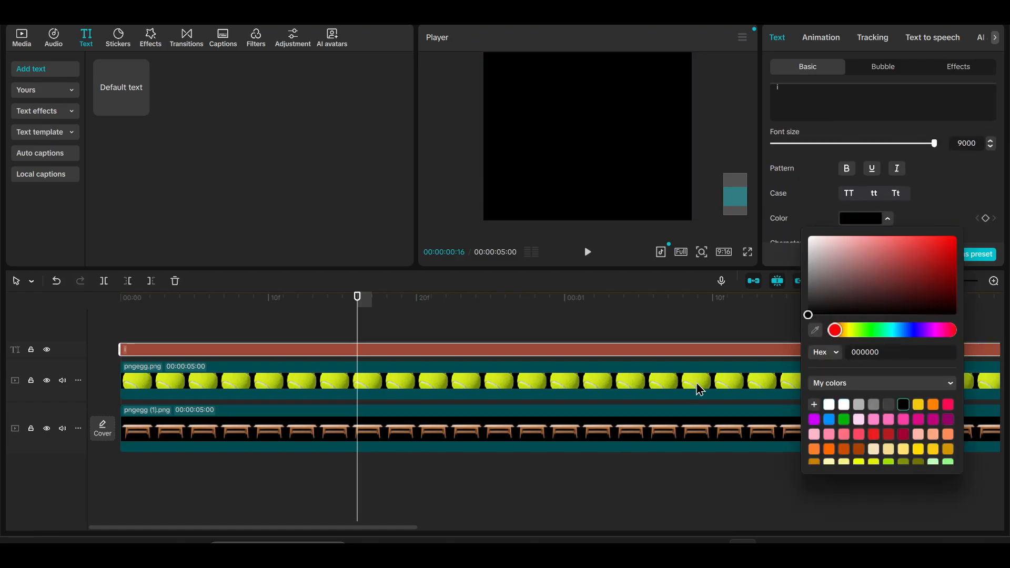
Convert the black text clip into a compound clip and place it between the ball and table tracks.
{"action": "right_click", "coordinate": [420, 350]}
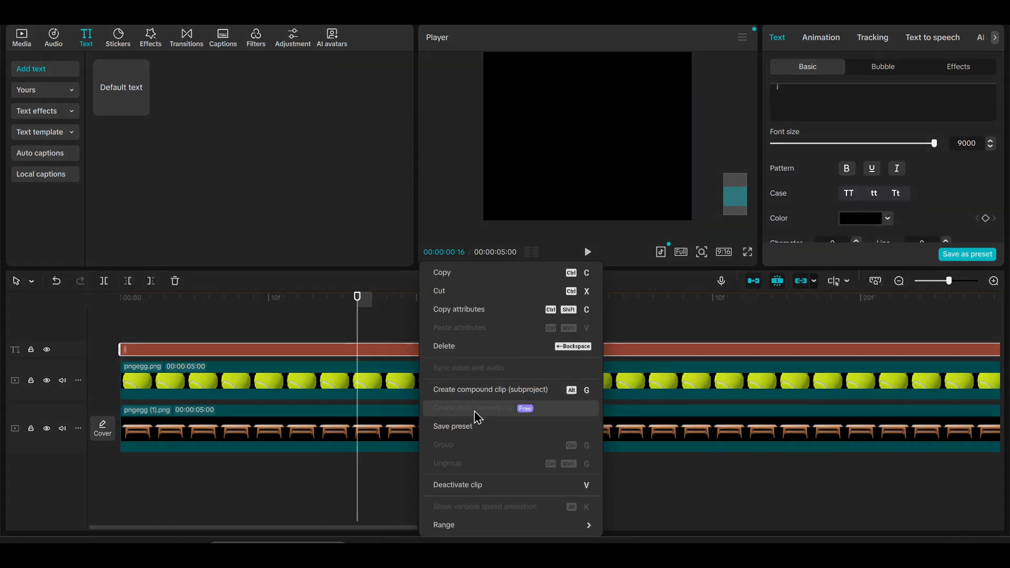
{"action": "left_click", "coordinate": [452, 389]}
{"action": "left_click_drag", "start_coordinate": [304, 368], "coordinate": [286, 424]}
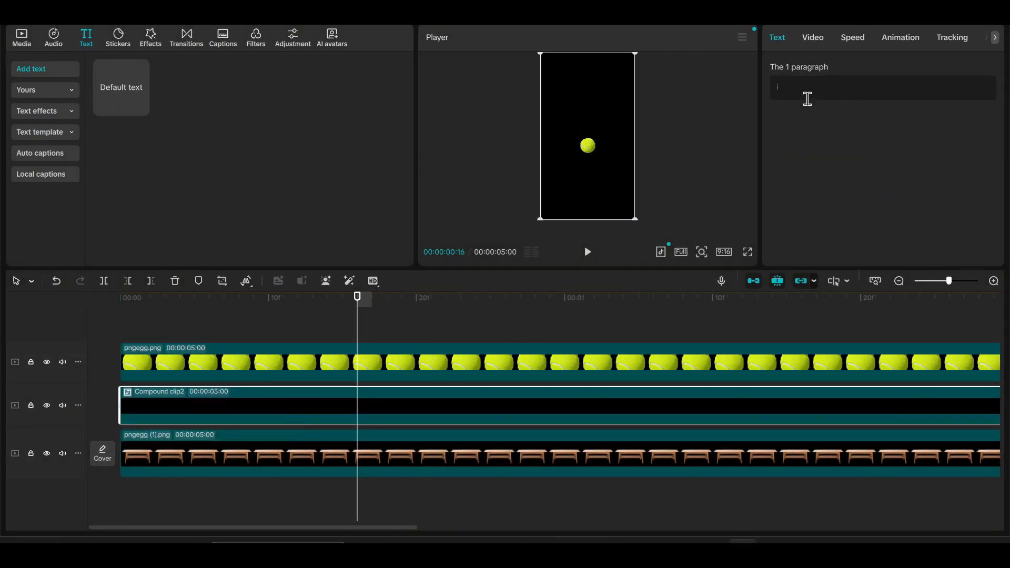
Add a mask to the black compound clip and set its shape to Circle.
{"action": "left_click", "coordinate": [818, 42]}
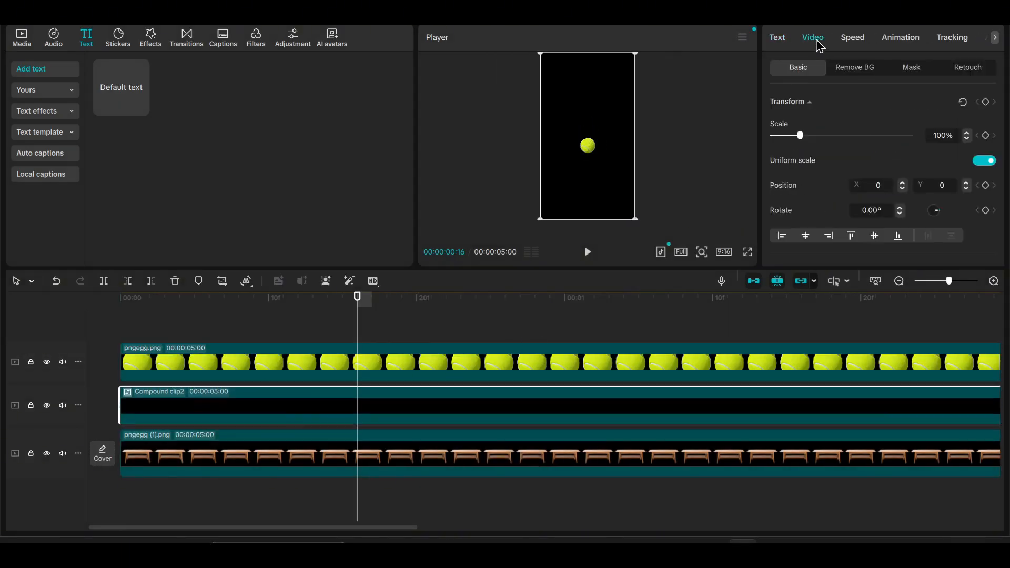
{"action": "left_click", "coordinate": [912, 69]}
{"action": "left_click", "coordinate": [812, 128]}
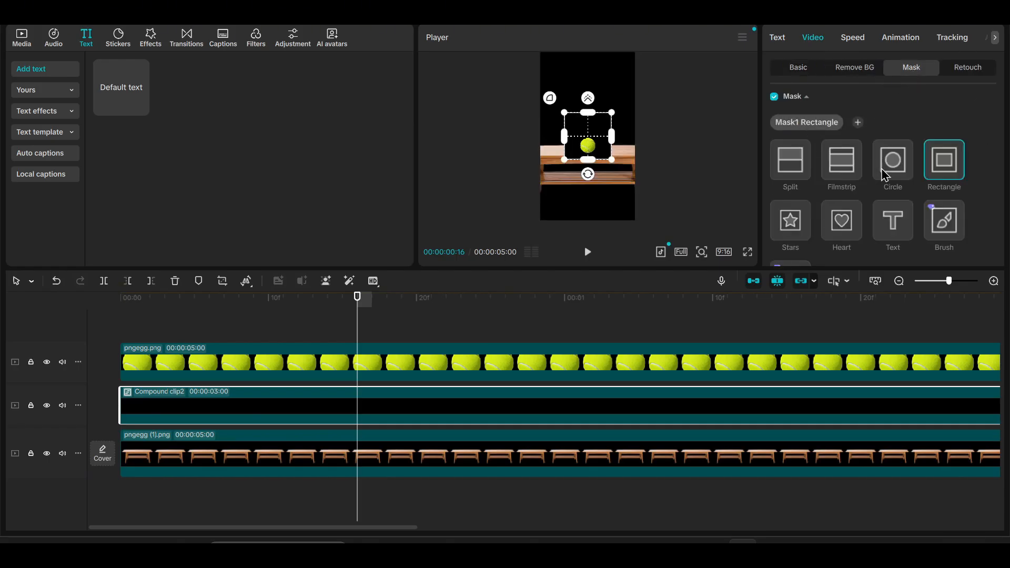
{"action": "left_click", "coordinate": [886, 175]}
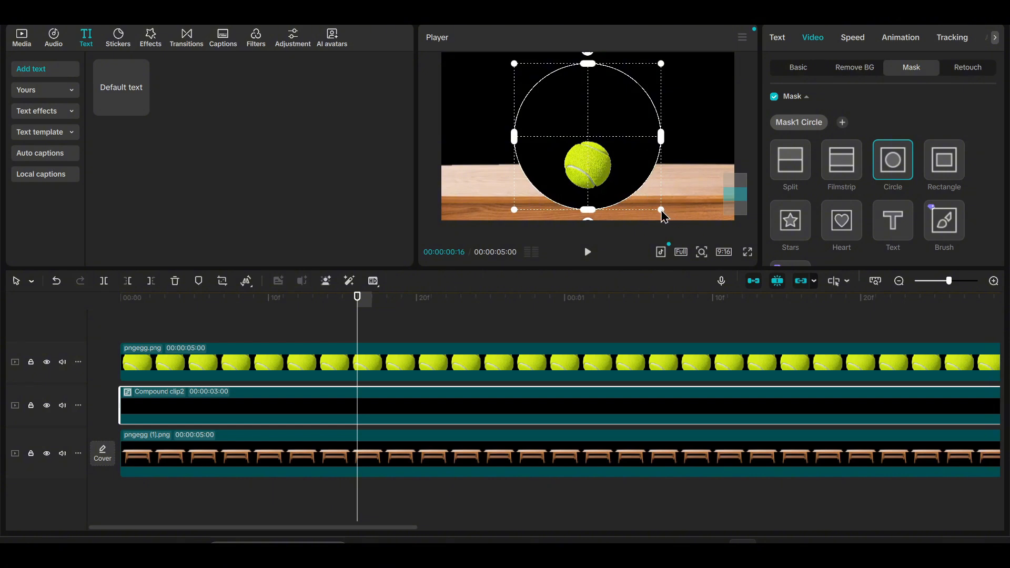
Shrink the circle mask to about the ball's width, place it under the ball on the tabletop, and flatten it into an ellipse.
{"action": "left_click_drag", "start_coordinate": [664, 212], "coordinate": [590, 185]}
{"action": "scroll", "coordinate": [590, 205], "scroll_direction": "up", "scroll_amount": 3}
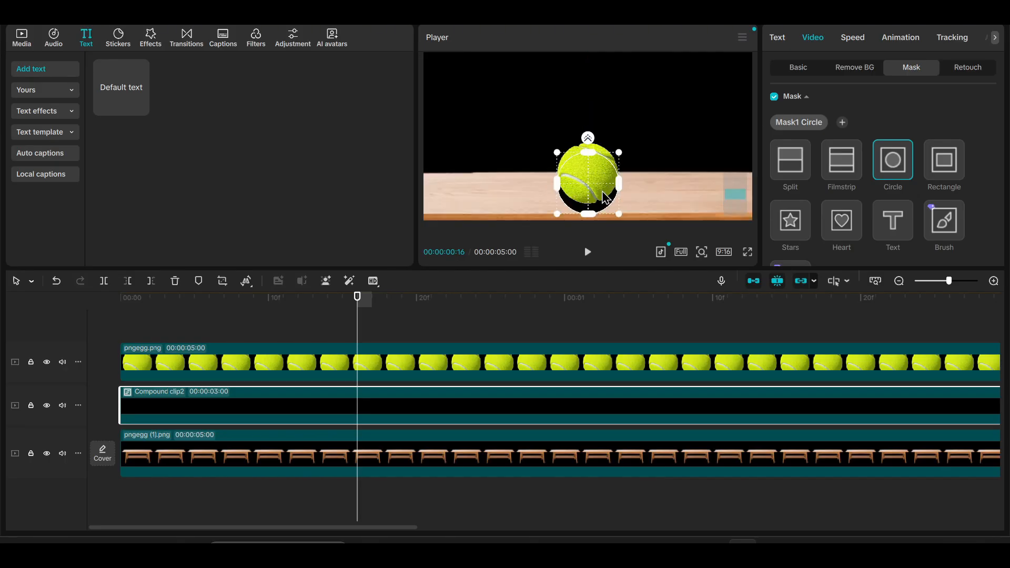
{"action": "scroll", "coordinate": [606, 197], "scroll_direction": "down", "scroll_amount": 2}
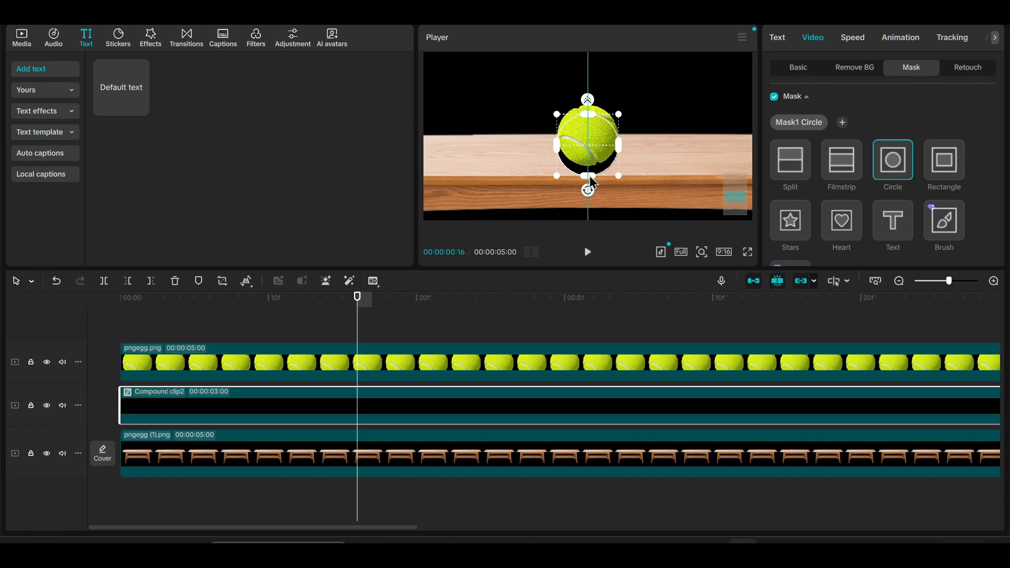
{"action": "left_click_drag", "start_coordinate": [592, 180], "coordinate": [600, 172]}
Lower the elliptical mask to about Y -133 on the tabletop and reduce its size to about 152 by 82.
{"action": "left_click", "coordinate": [283, 337]}
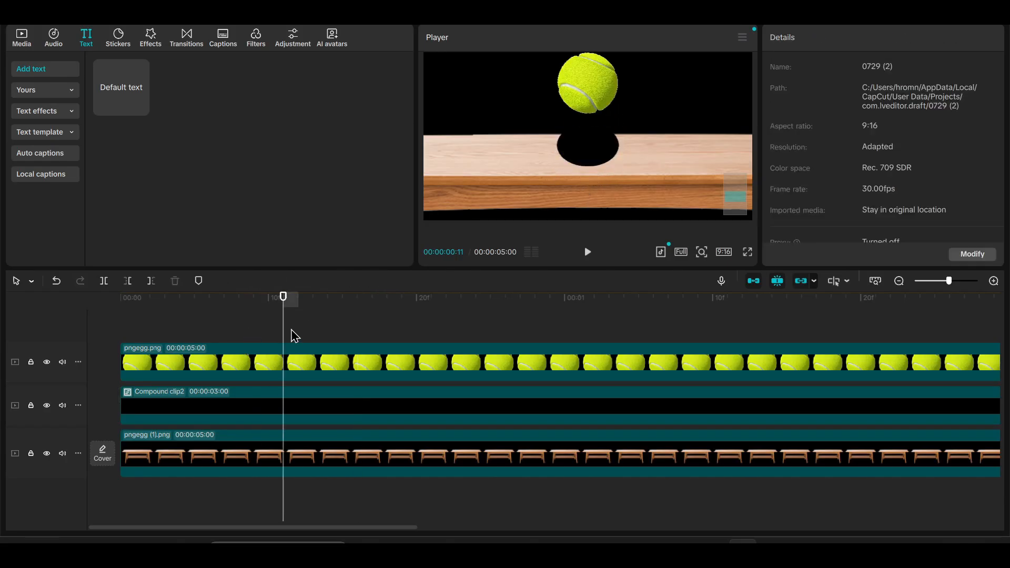
{"action": "left_click_drag", "start_coordinate": [284, 316], "coordinate": [147, 330]}
{"action": "left_click", "coordinate": [211, 404]}
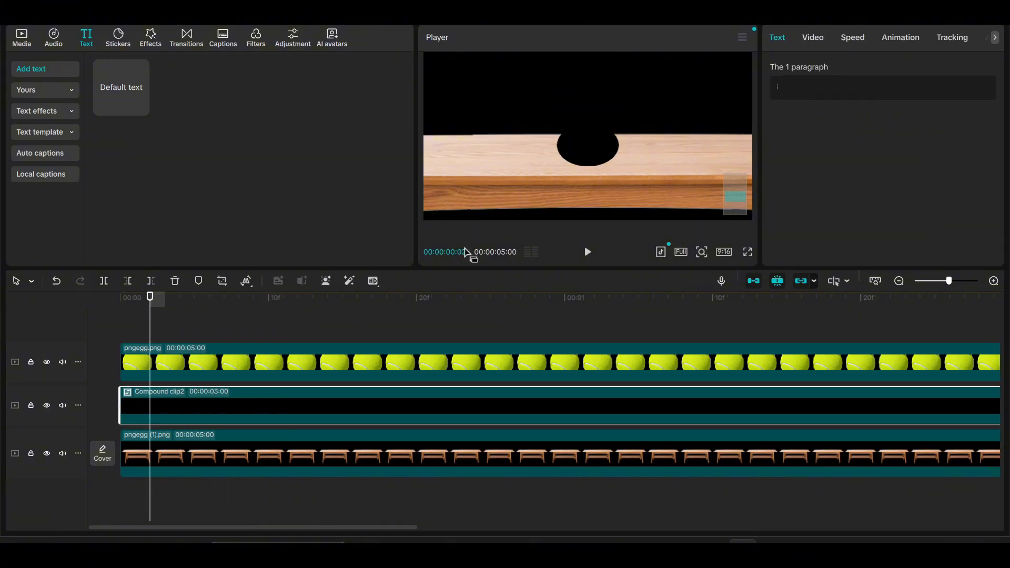
{"action": "left_click_drag", "start_coordinate": [581, 152], "coordinate": [581, 159]}
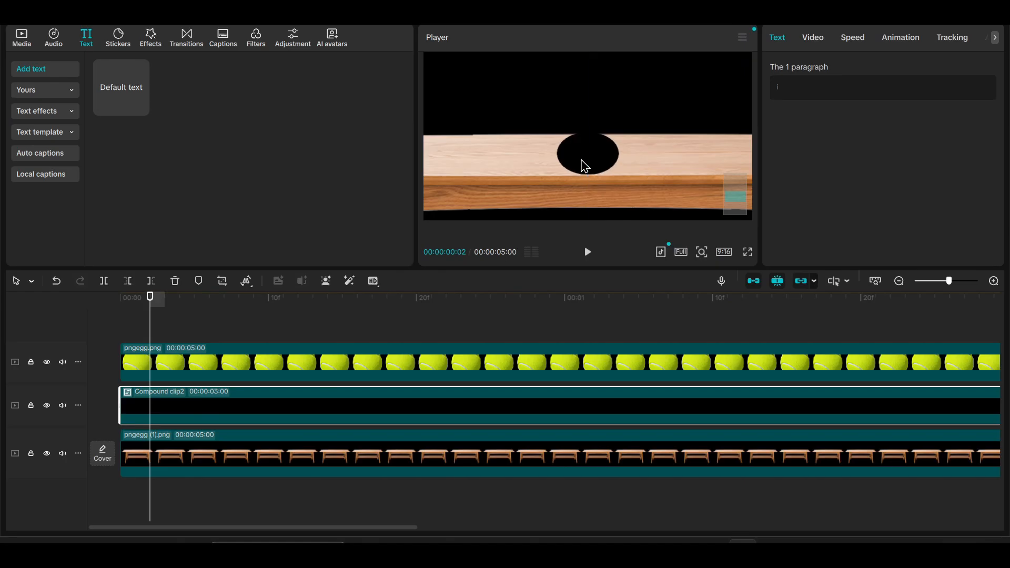
{"action": "left_click", "coordinate": [814, 37]}
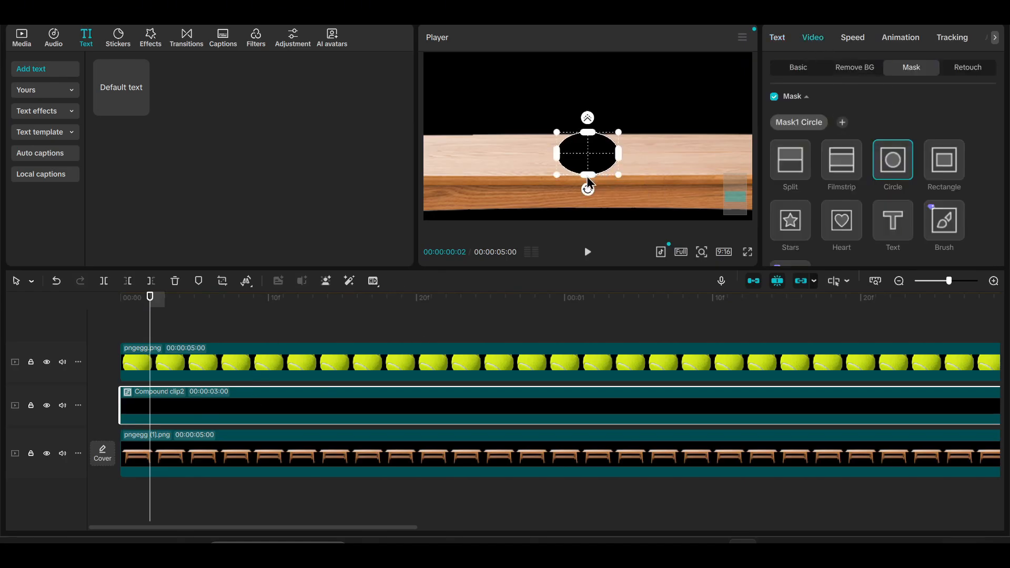
{"action": "left_click_drag", "start_coordinate": [587, 178], "coordinate": [614, 159]}
{"action": "left_click_drag", "start_coordinate": [203, 310], "coordinate": [116, 328]}
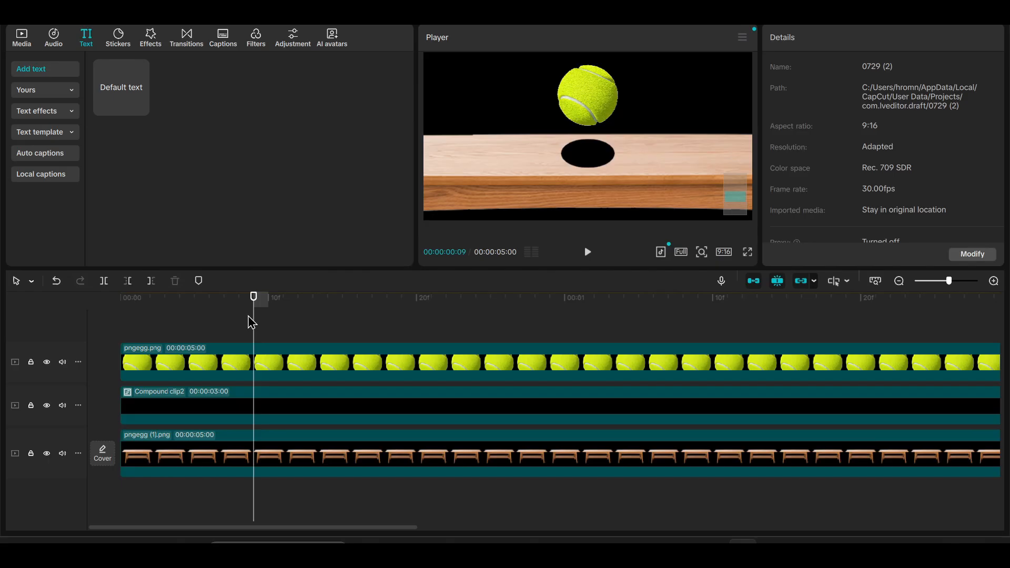
Soften the elliptical shadow by setting the compound clip's mask feather to 70.
{"action": "key", "text": "Home"}
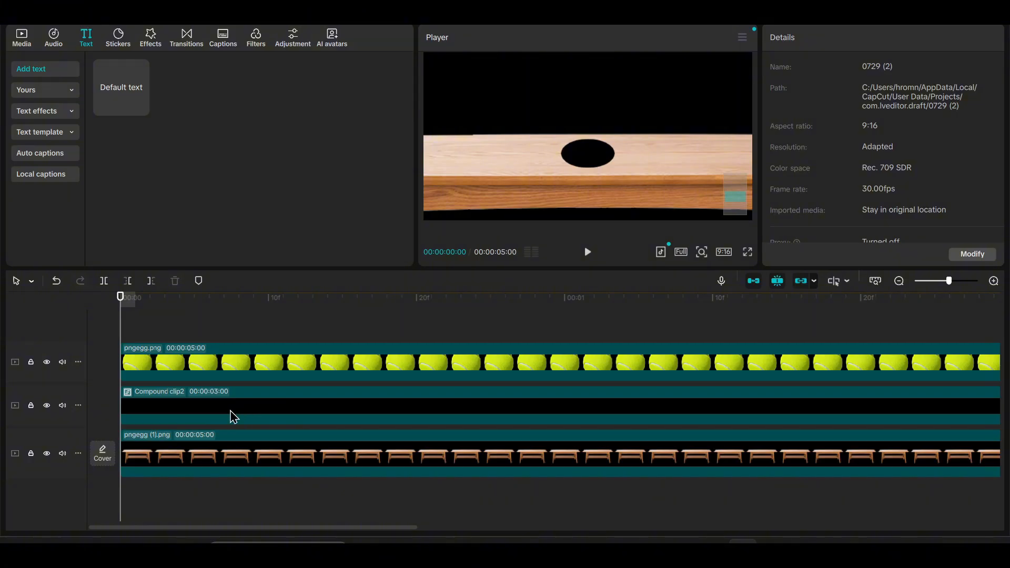
{"action": "left_click", "coordinate": [233, 417]}
{"action": "left_click", "coordinate": [813, 37]}
{"action": "scroll", "coordinate": [894, 174], "scroll_direction": "down", "scroll_amount": 2}
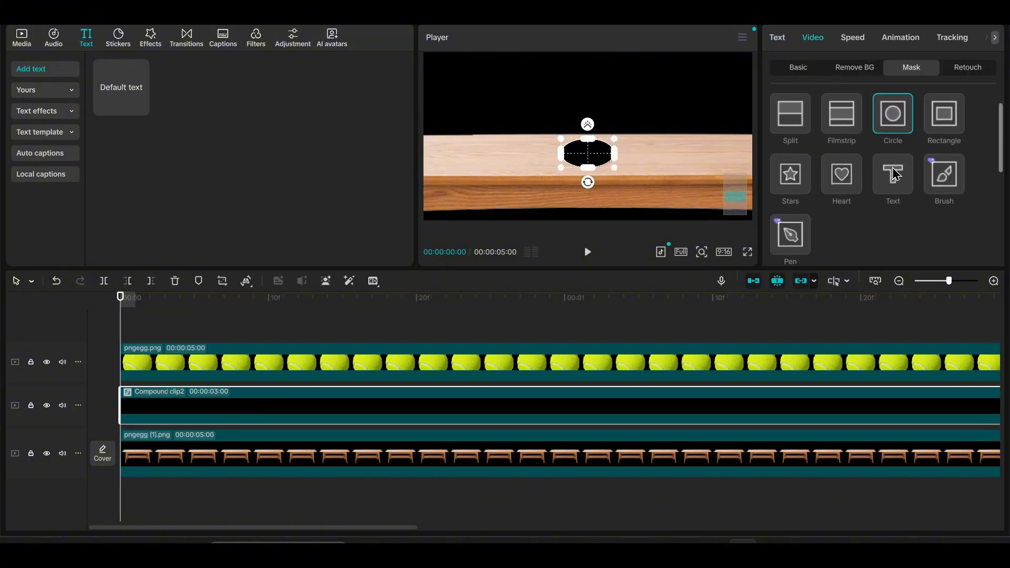
{"action": "scroll", "coordinate": [899, 184], "scroll_direction": "down", "scroll_amount": 4}
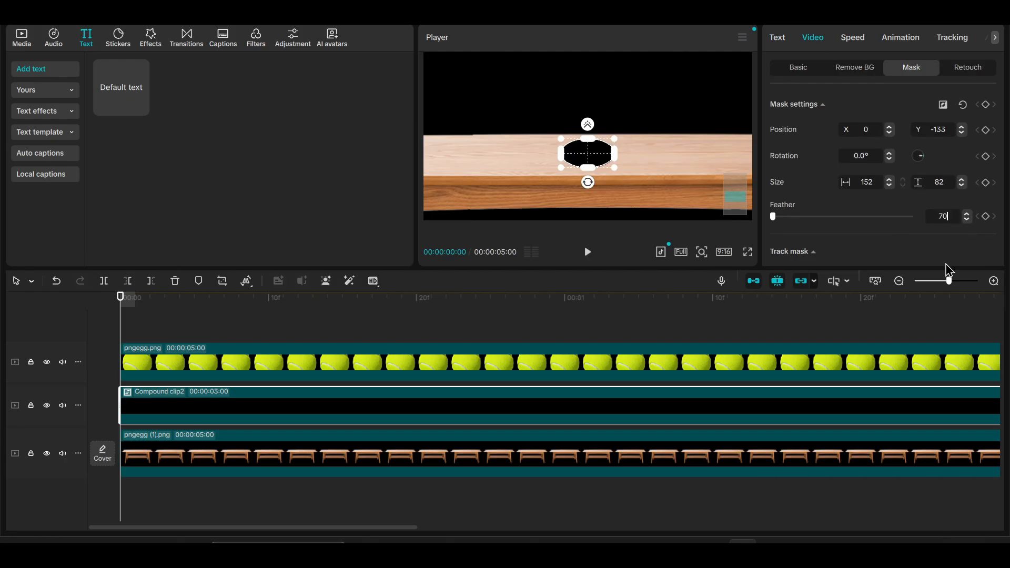
{"action": "key", "text": "Return"}
{"action": "left_click", "coordinate": [150, 327]}
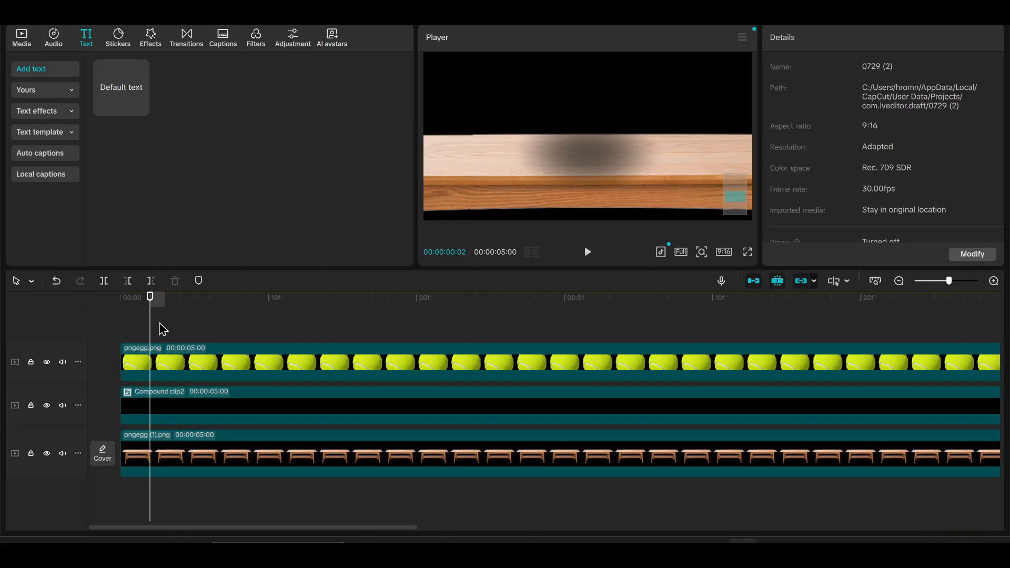
Scrub the opening frames and apply the Fade In entrance animation to the shadow's compound clip.
{"action": "left_click", "coordinate": [160, 323]}
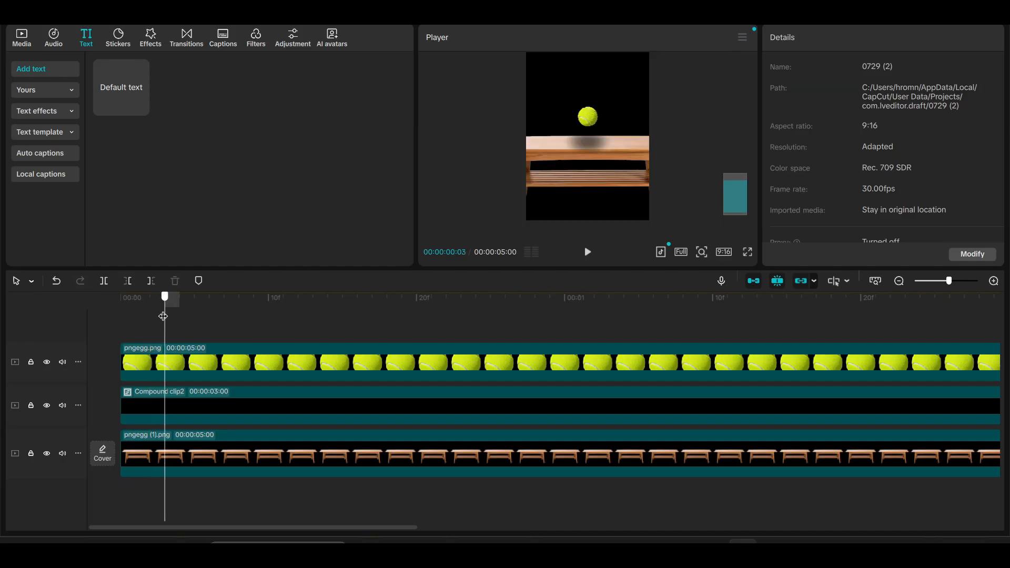
{"action": "left_click_drag", "start_coordinate": [161, 309], "coordinate": [108, 310]}
{"action": "left_click", "coordinate": [134, 298]}
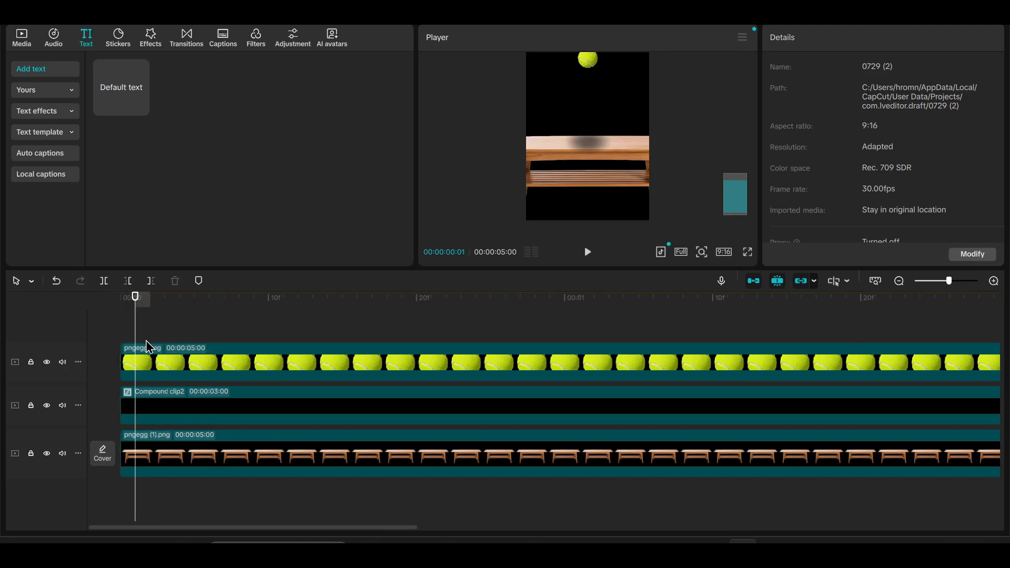
{"action": "left_click", "coordinate": [158, 376]}
{"action": "left_click", "coordinate": [265, 400]}
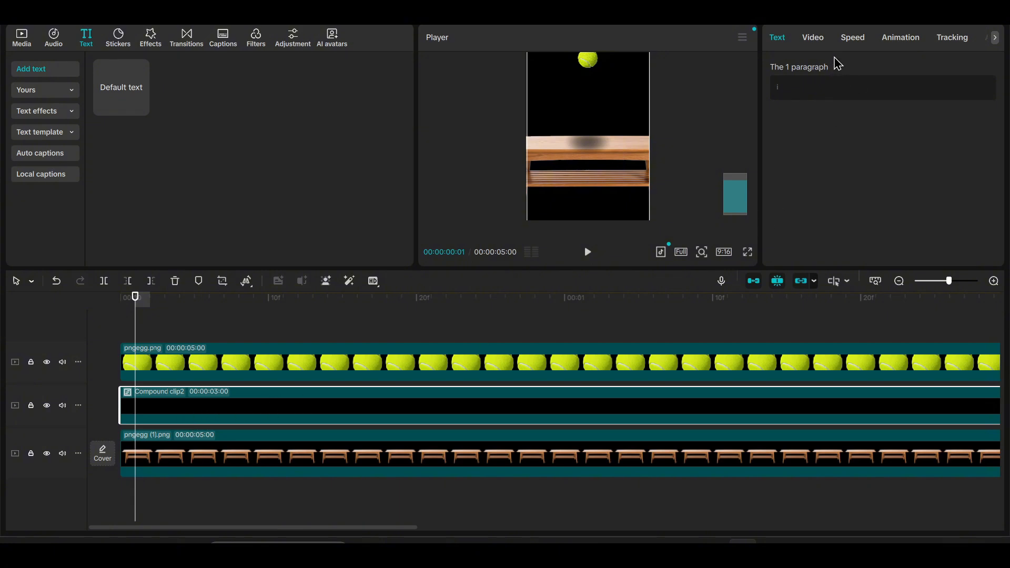
{"action": "left_click", "coordinate": [897, 42]}
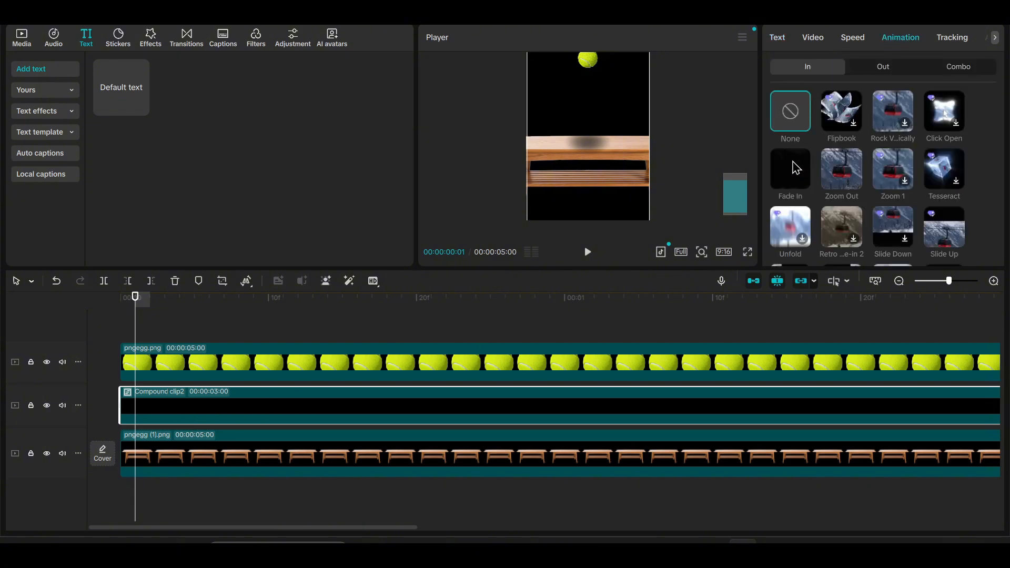
{"action": "left_click", "coordinate": [796, 167]}
Shorten the shadow's Fade In duration to 0.3s so it ends near the ball's 00:00:00:10 keyframe.
{"action": "left_click", "coordinate": [268, 372]}
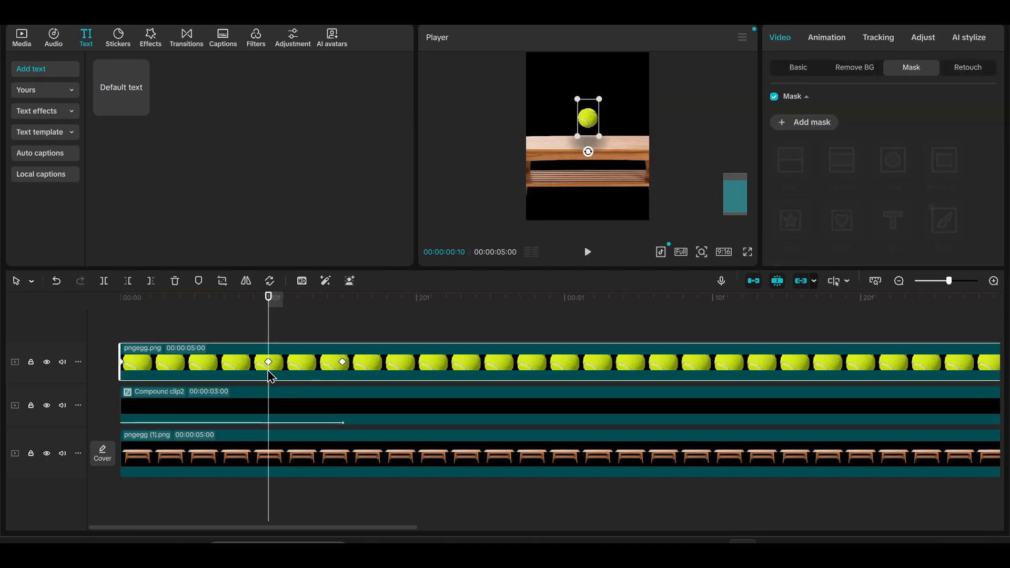
{"action": "left_click", "coordinate": [280, 402]}
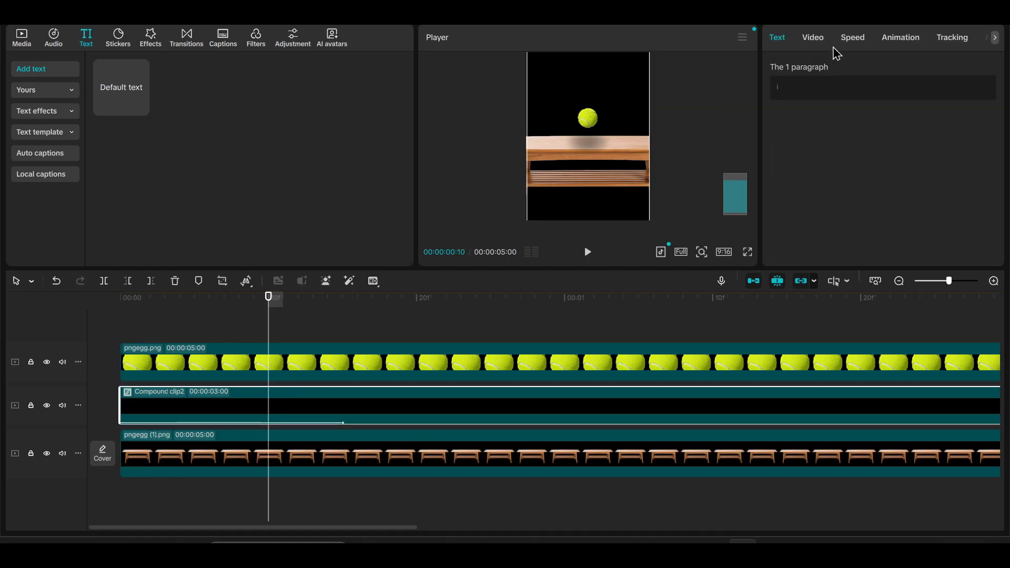
{"action": "left_click", "coordinate": [901, 40]}
{"action": "left_click", "coordinate": [850, 258]}
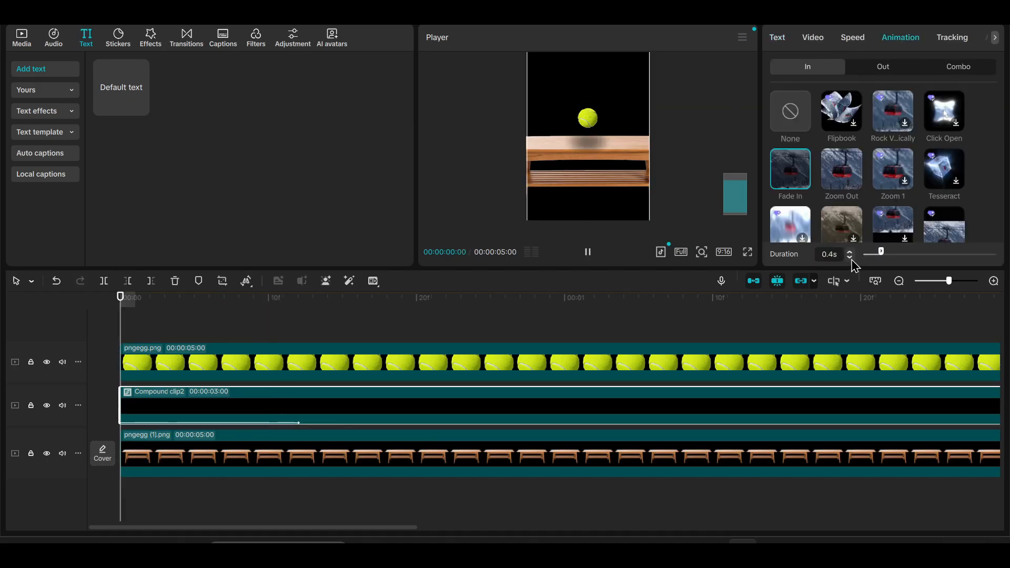
{"action": "left_click", "coordinate": [850, 258]}
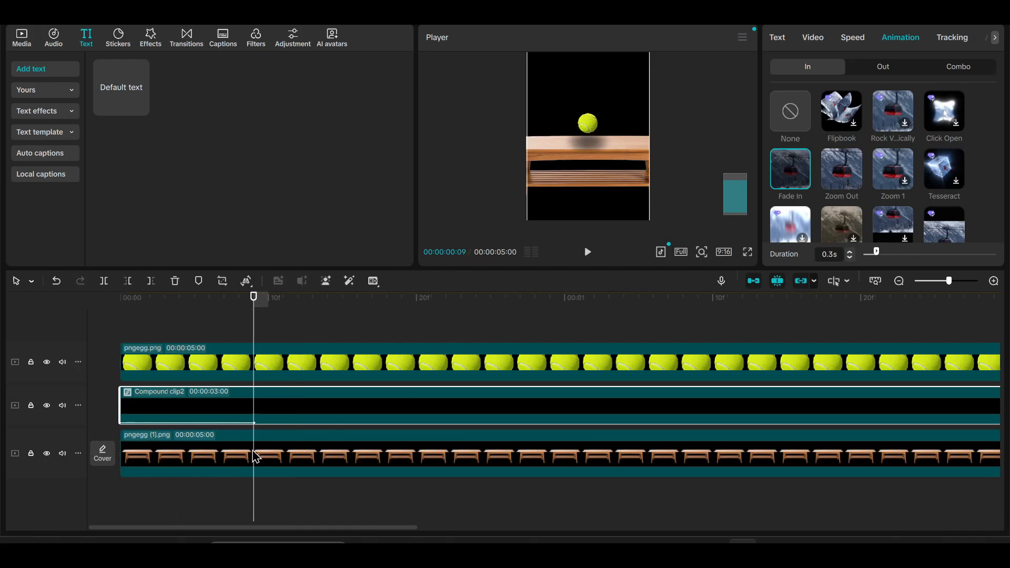
Play the animation from the start and in full screen to examine how the shadow fades in under the bouncing ball.
{"action": "left_click", "coordinate": [249, 361]}
{"action": "left_click", "coordinate": [245, 330]}
{"action": "left_click_drag", "start_coordinate": [242, 323], "coordinate": [9, 332]}
{"action": "key", "text": "space"}
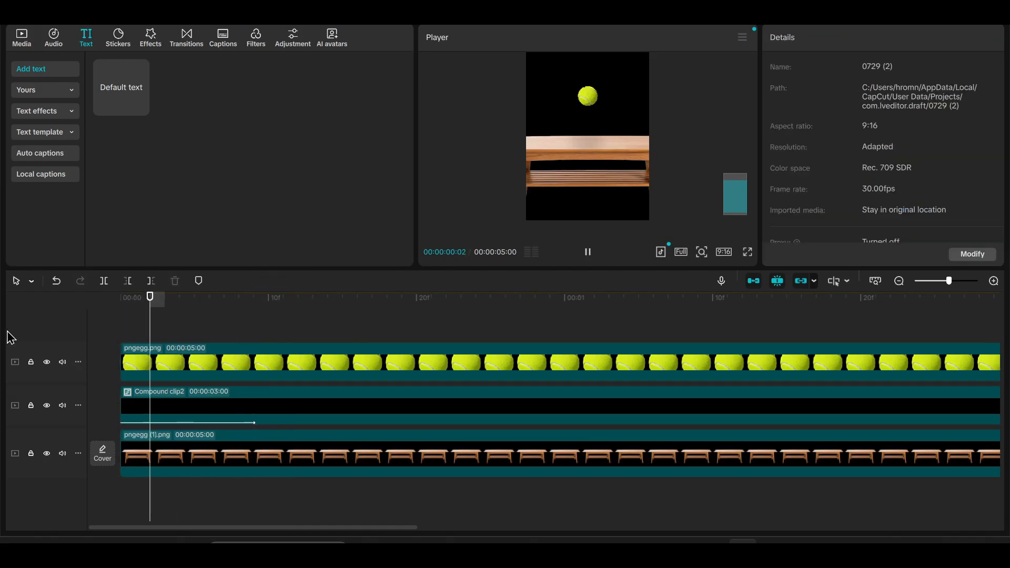
{"action": "key", "text": "space"}
{"action": "key", "text": "space"}
{"action": "key", "text": "space"}
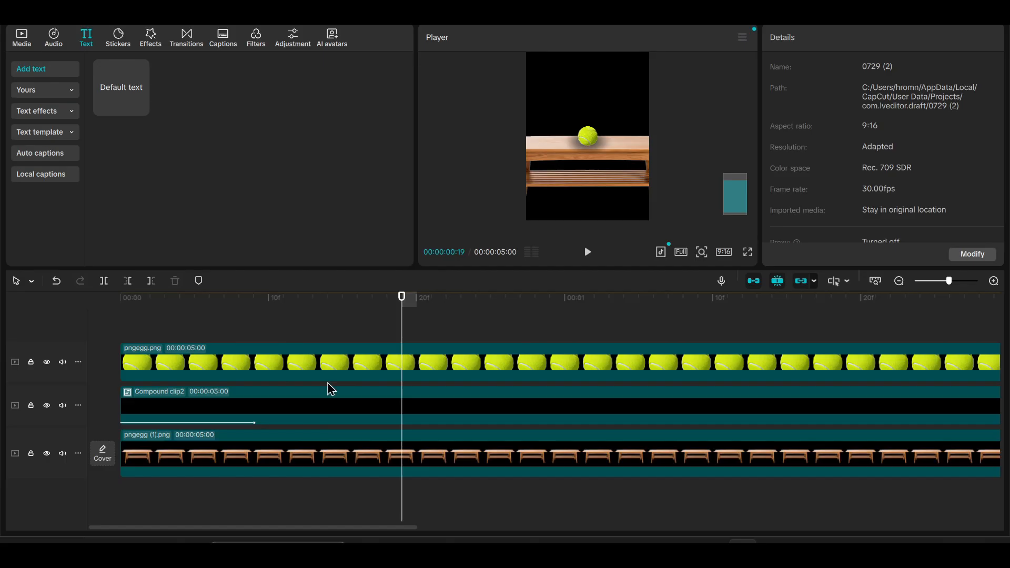
{"action": "left_click", "coordinate": [275, 373]}
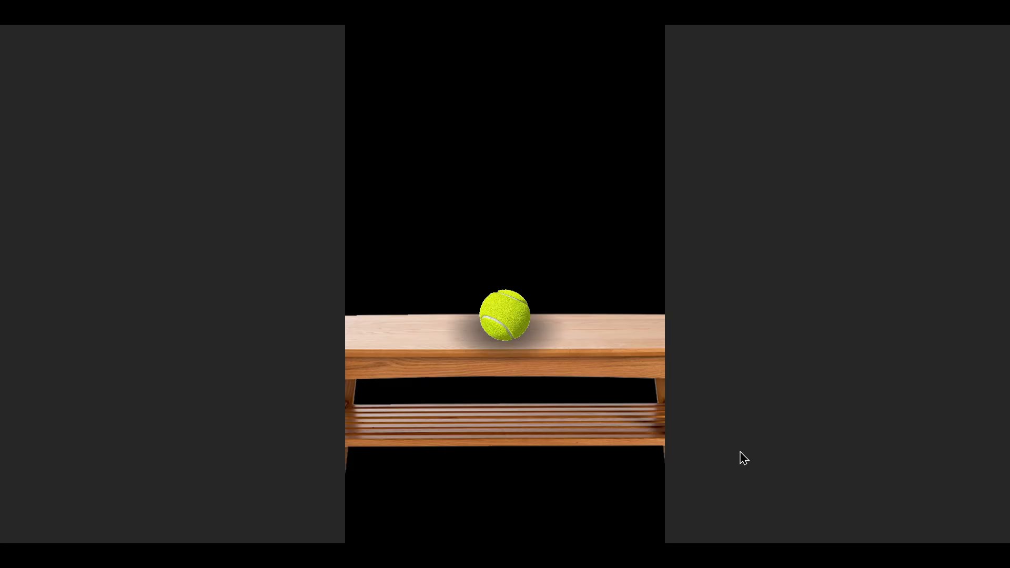